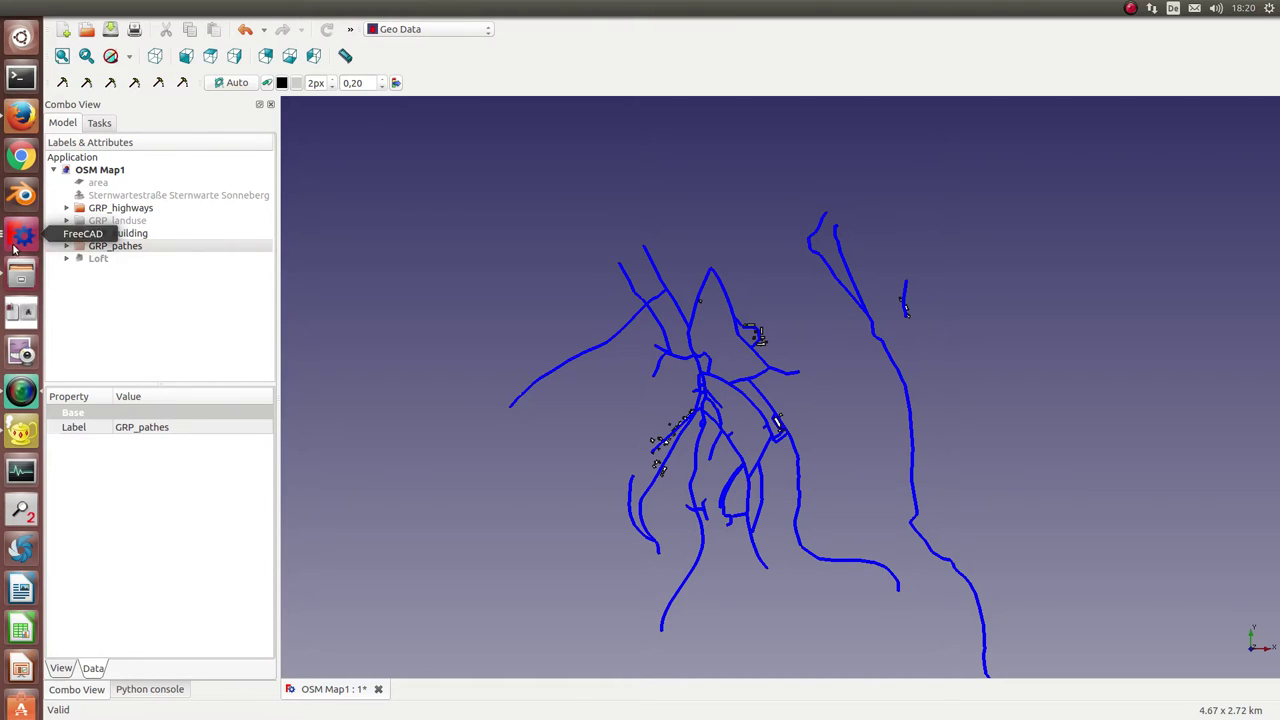
Switch to the file manager and open neufang.gpx from the tmp folder in gedit to examine its raw track data.
{"action": "key", "text": "alt+Tab"}
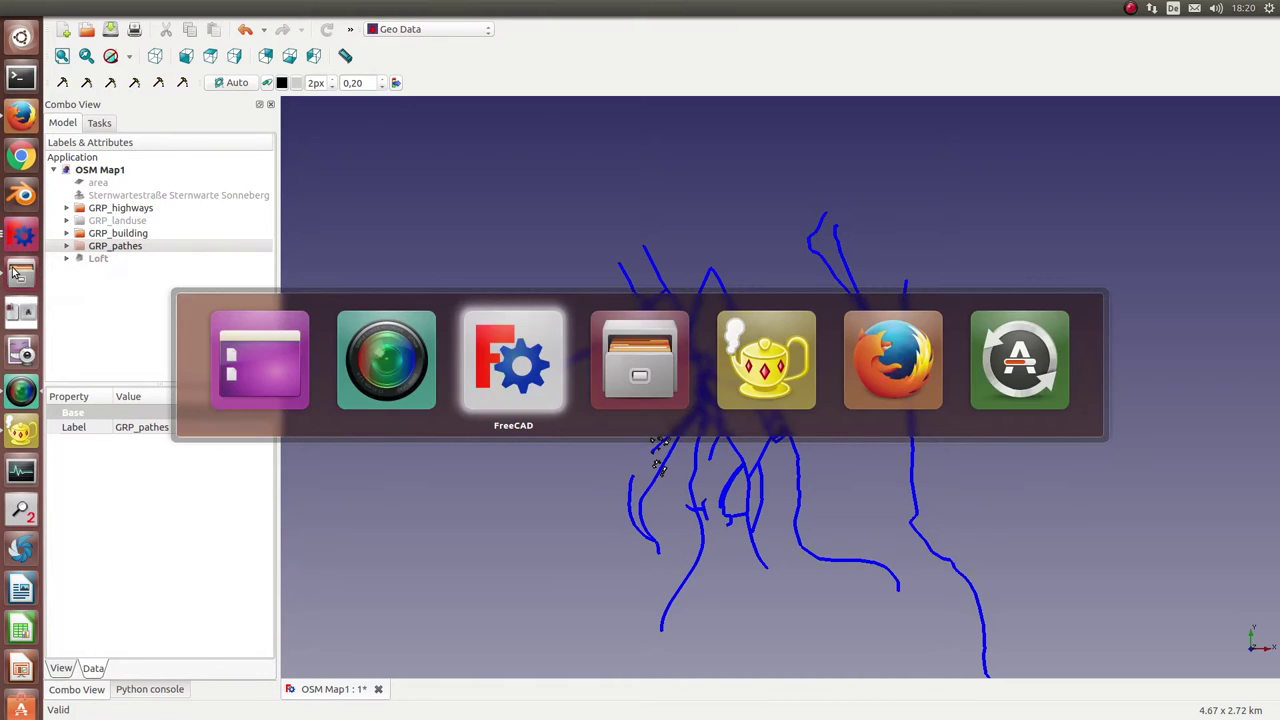
{"action": "key", "text": "alt+Tab"}
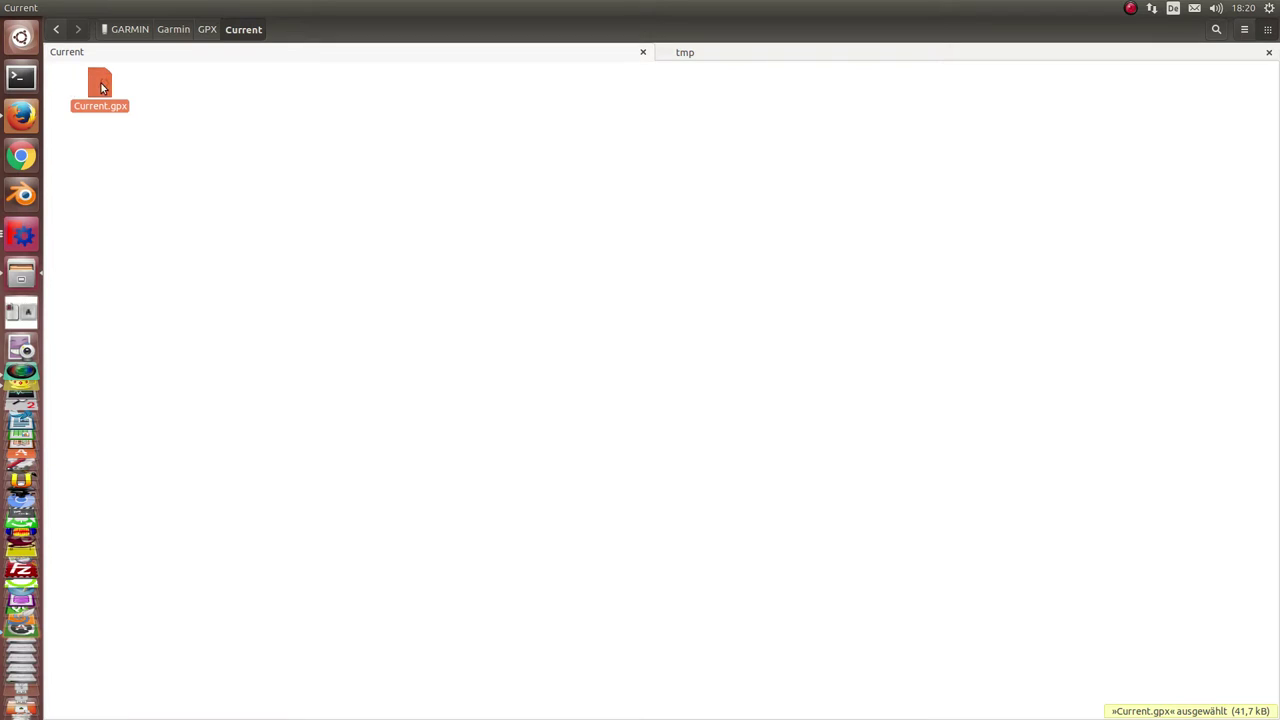
{"action": "left_click", "coordinate": [690, 56]}
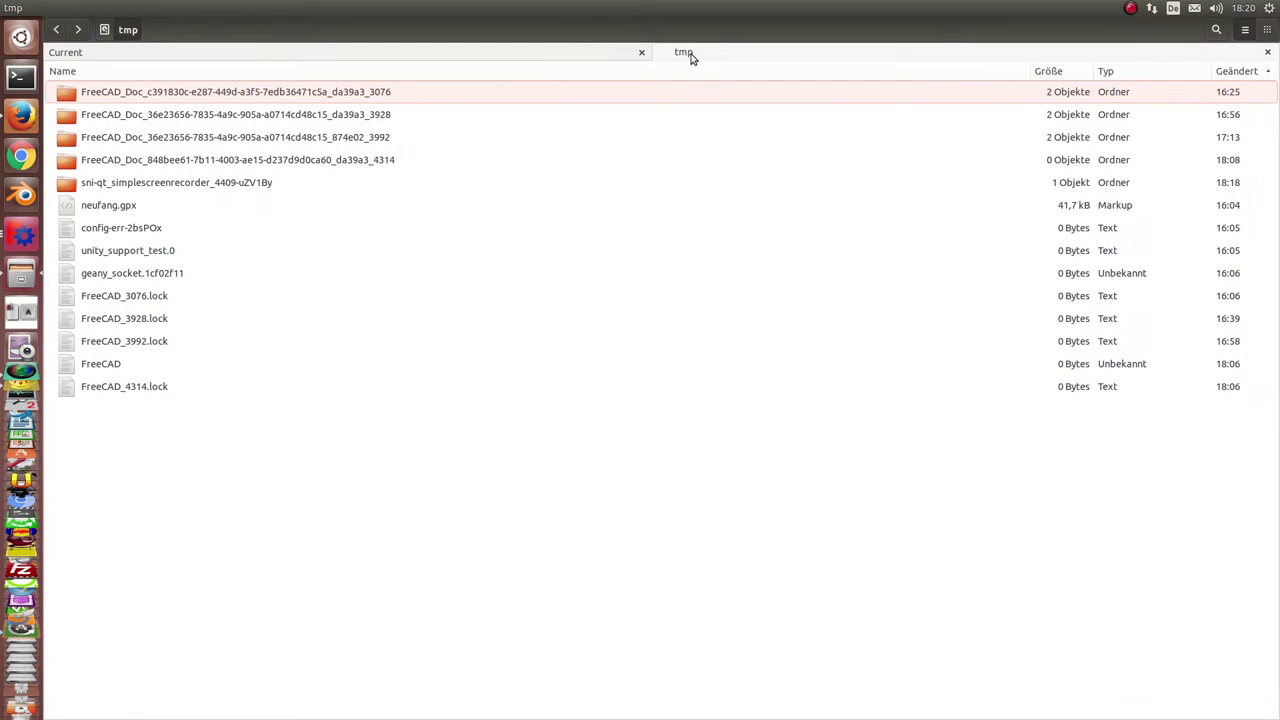
{"action": "right_click", "coordinate": [100, 208]}
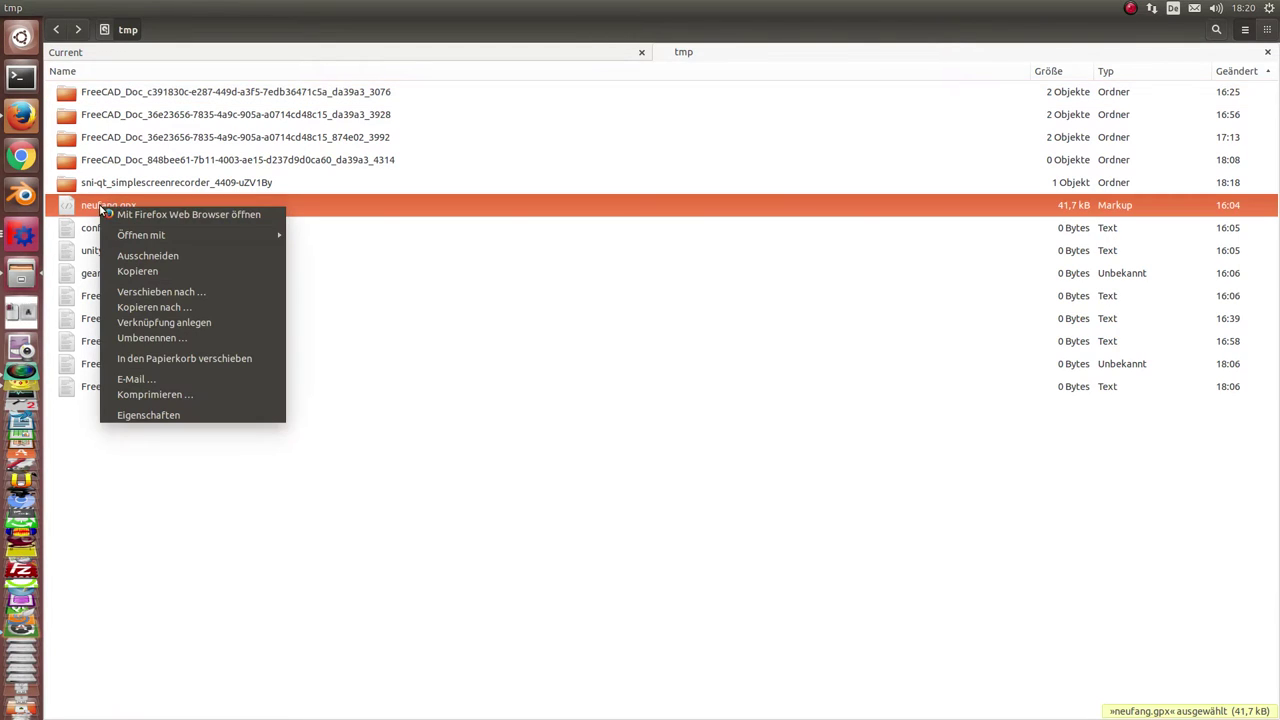
{"action": "mouse_move", "coordinate": [130, 238]}
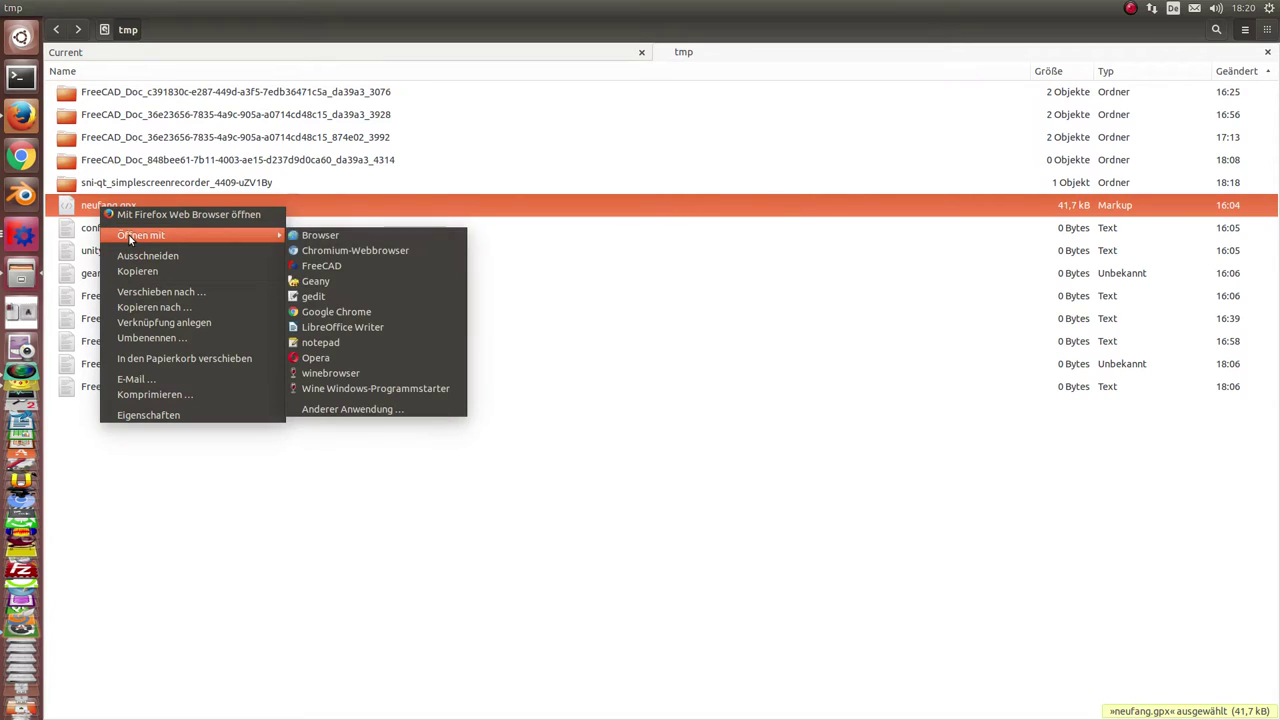
{"action": "left_click", "coordinate": [314, 297]}
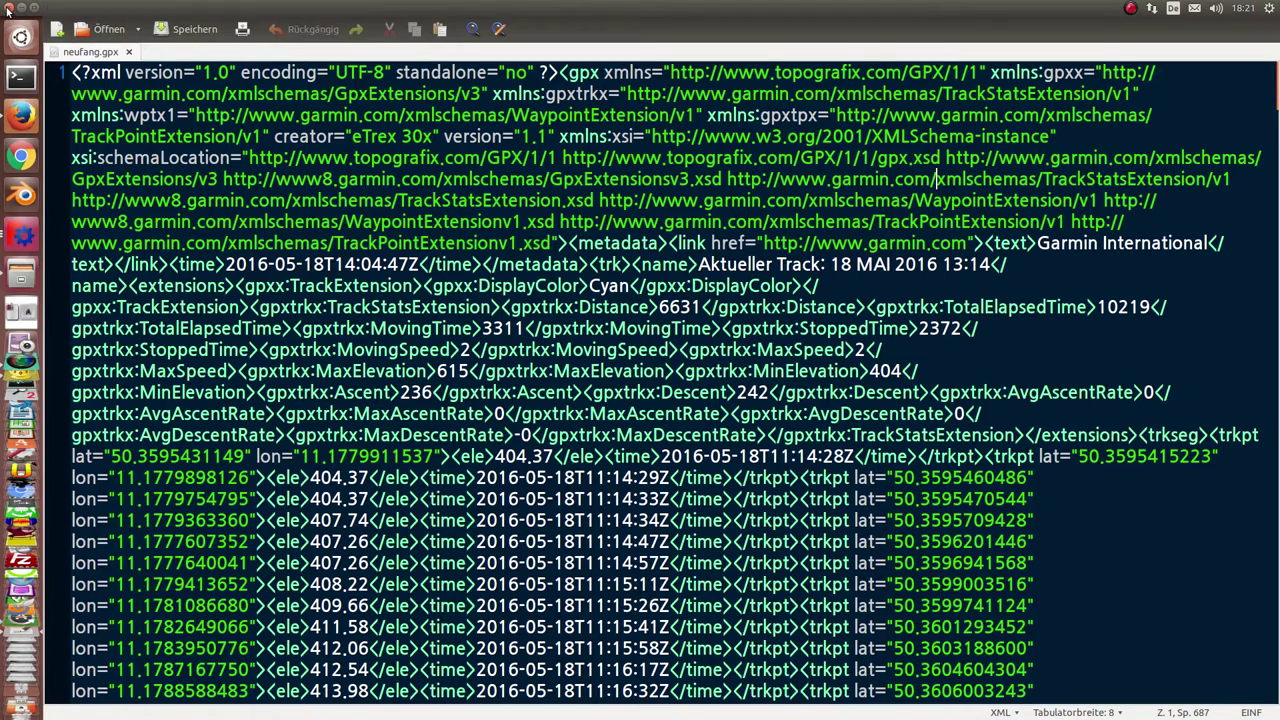
{"action": "left_click", "coordinate": [8, 8]}
Switch to FreeCAD and examine the imported highways and buildings from oblique and front views, comparing their heights.
{"action": "left_click", "coordinate": [22, 232]}
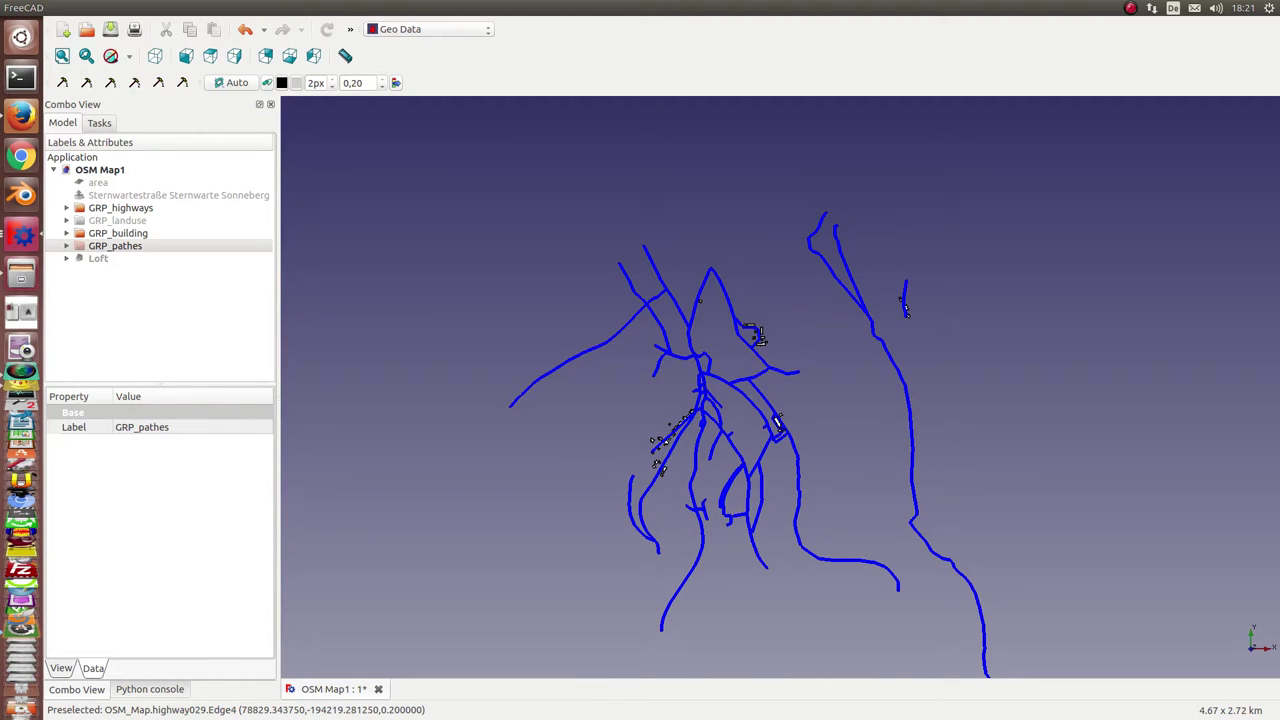
{"action": "left_click_drag", "start_coordinate": [1279, 262], "coordinate": [1194, 180]}
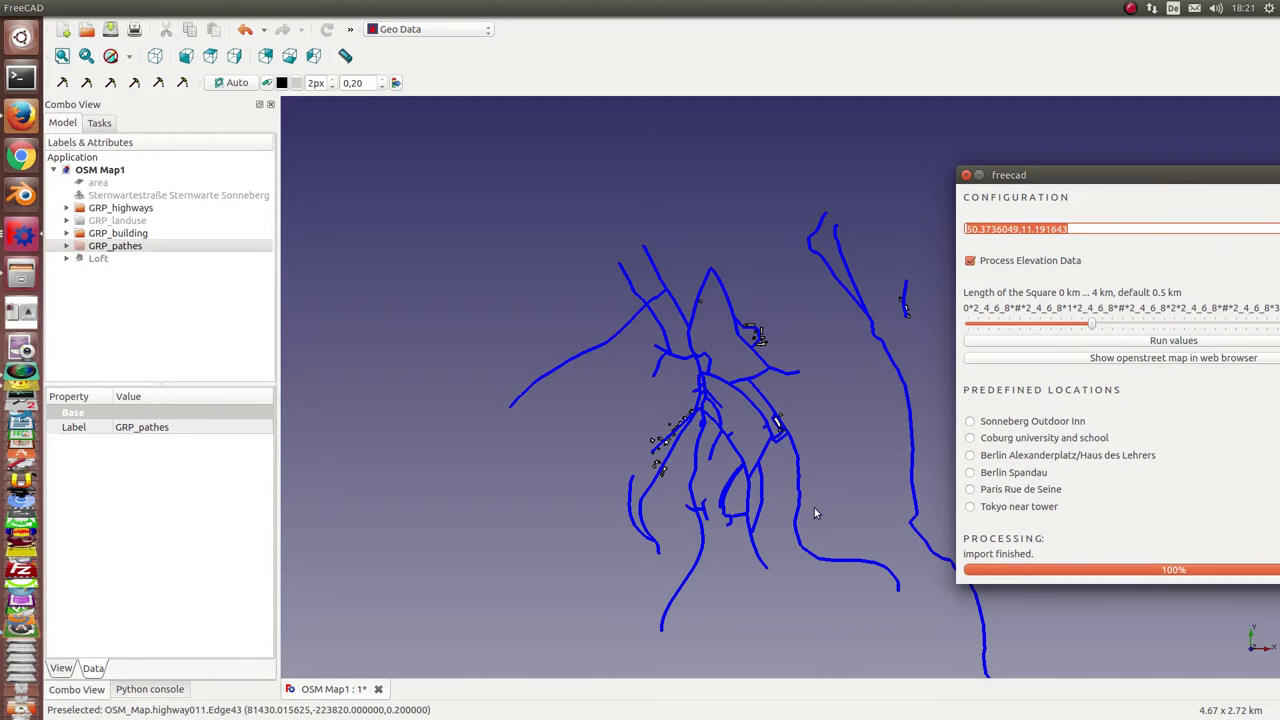
{"action": "scroll", "coordinate": [843, 435], "scroll_direction": "up", "scroll_amount": 2}
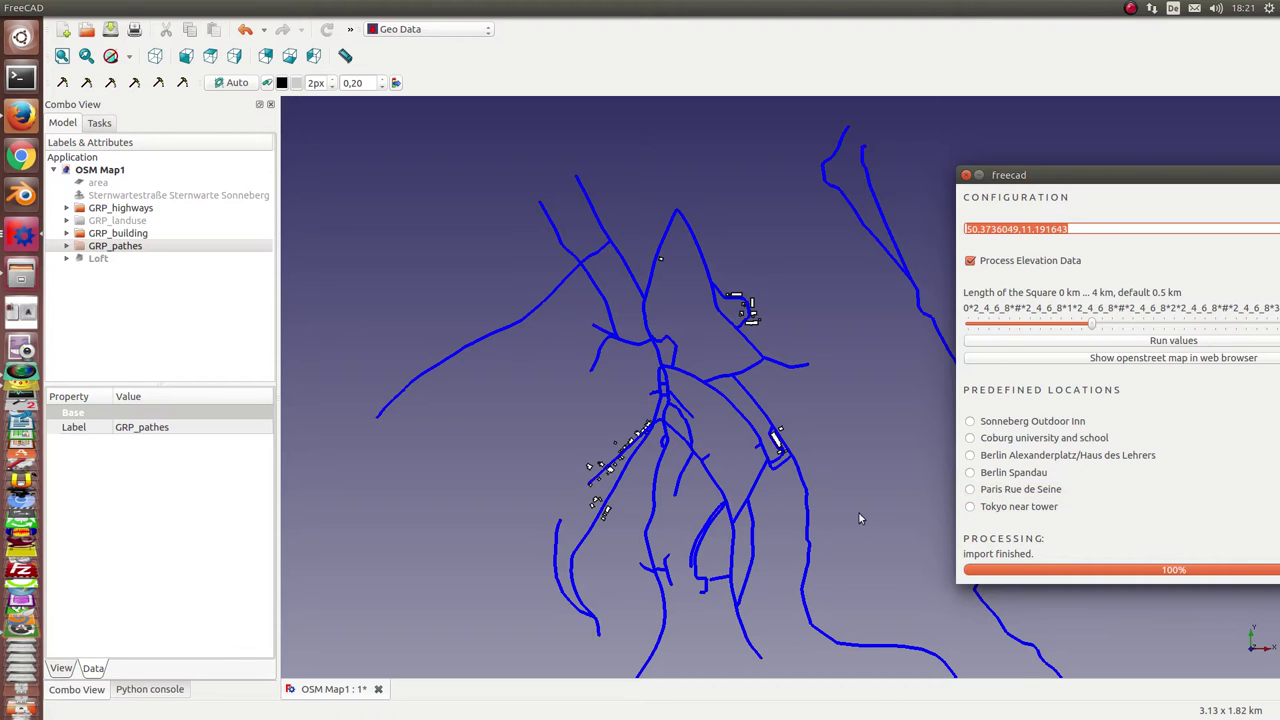
{"action": "middle_click_drag", "start_coordinate": [859, 513], "coordinate": [820, 140]}
{"action": "left_click_drag", "start_coordinate": [1050, 172], "coordinate": [1279, 172]}
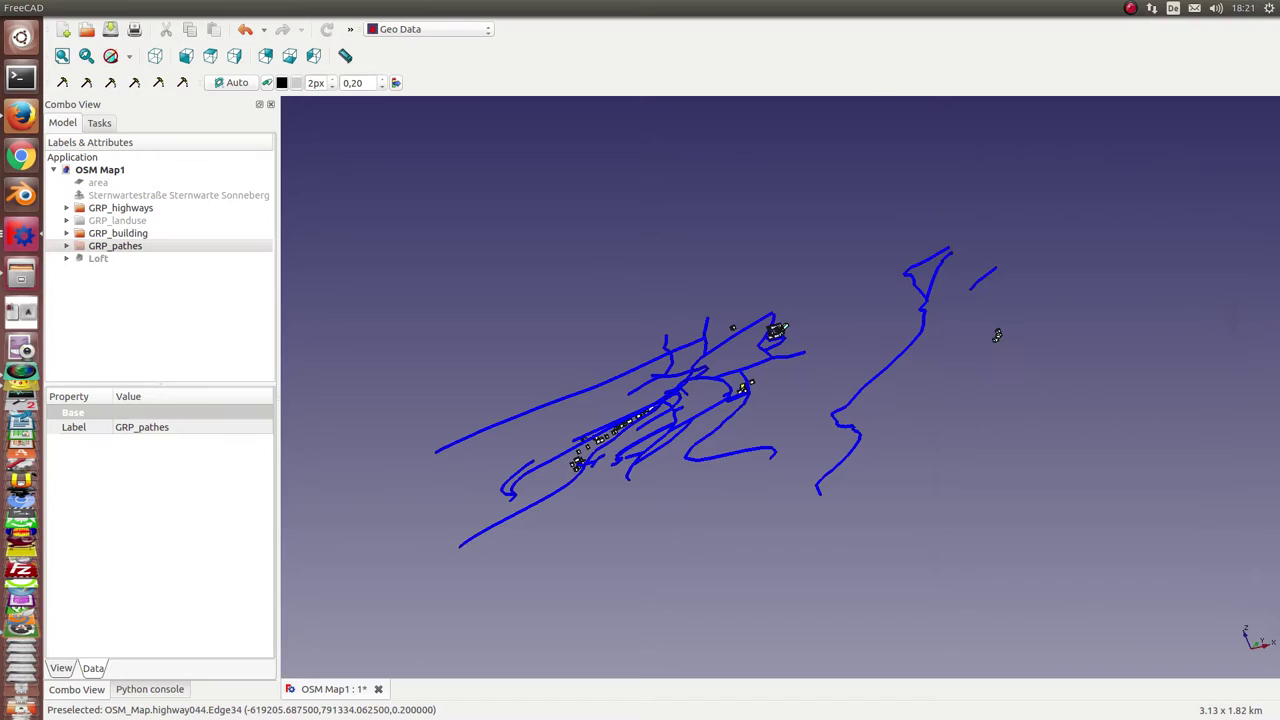
{"action": "left_click", "coordinate": [874, 373]}
{"action": "key", "text": "1"}
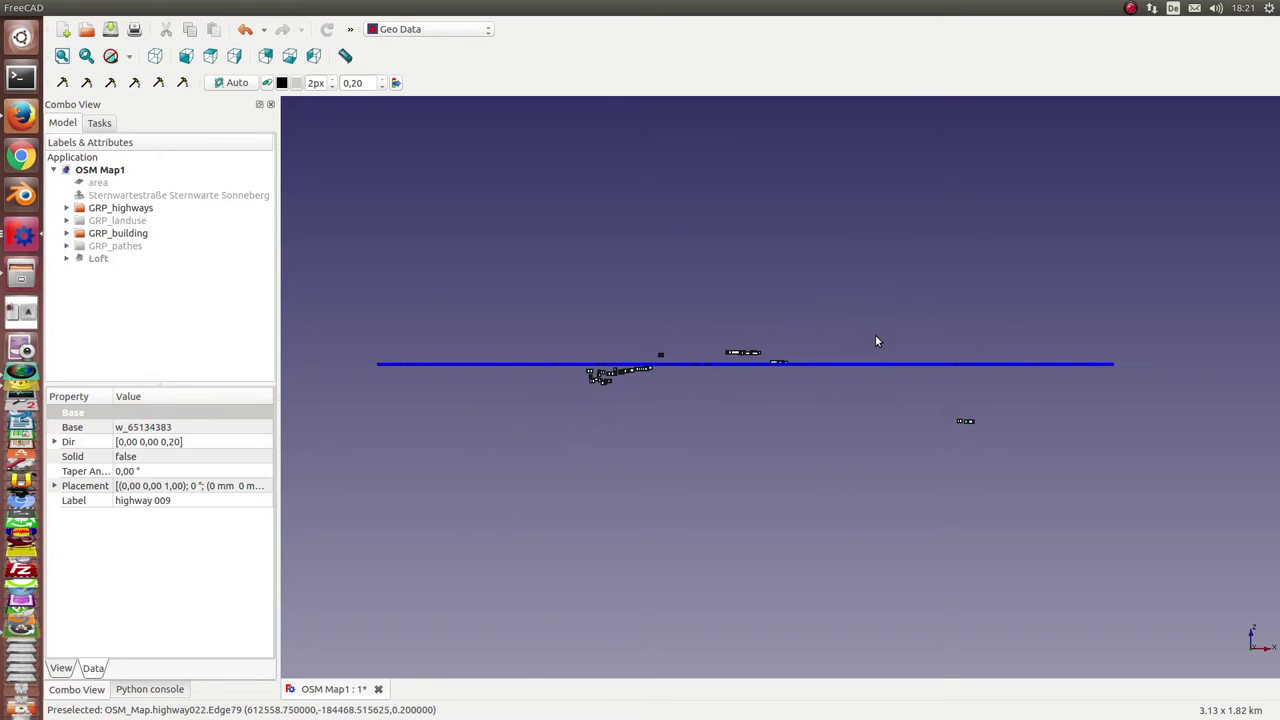
{"action": "scroll", "coordinate": [781, 390], "scroll_direction": "up", "scroll_amount": 3}
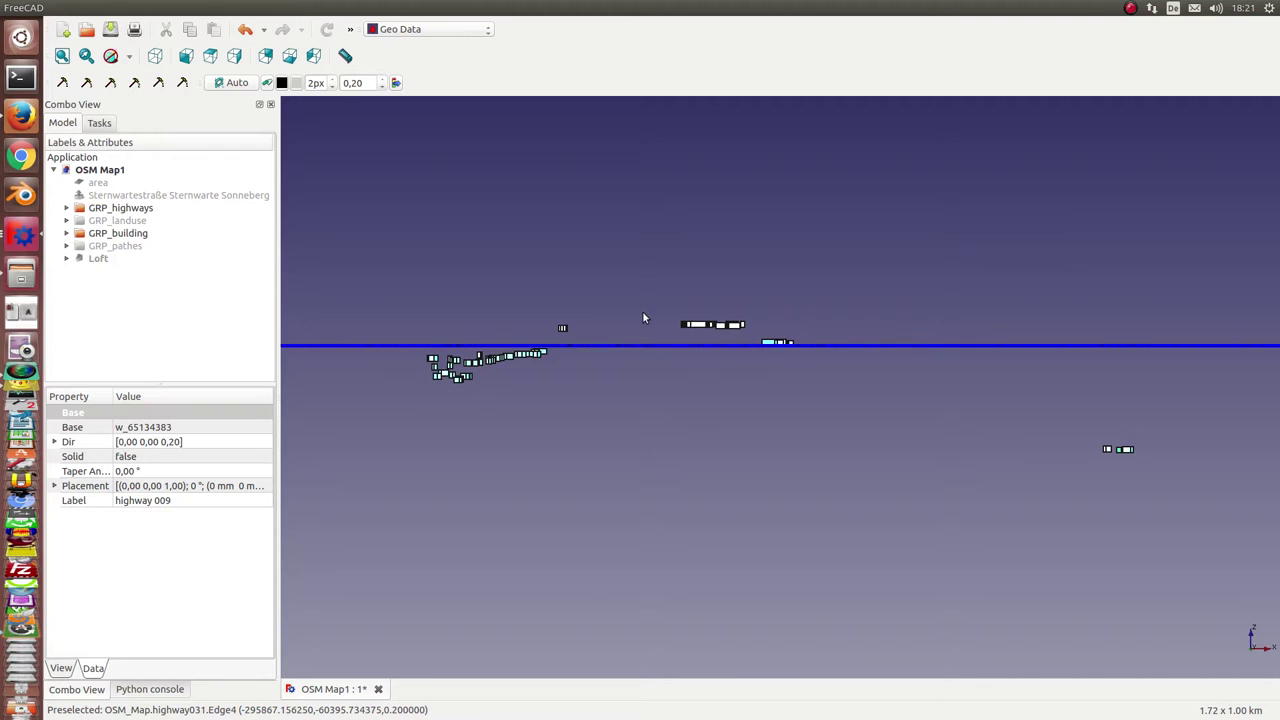
{"action": "middle_click_drag", "start_coordinate": [642, 311], "coordinate": [765, 369]}
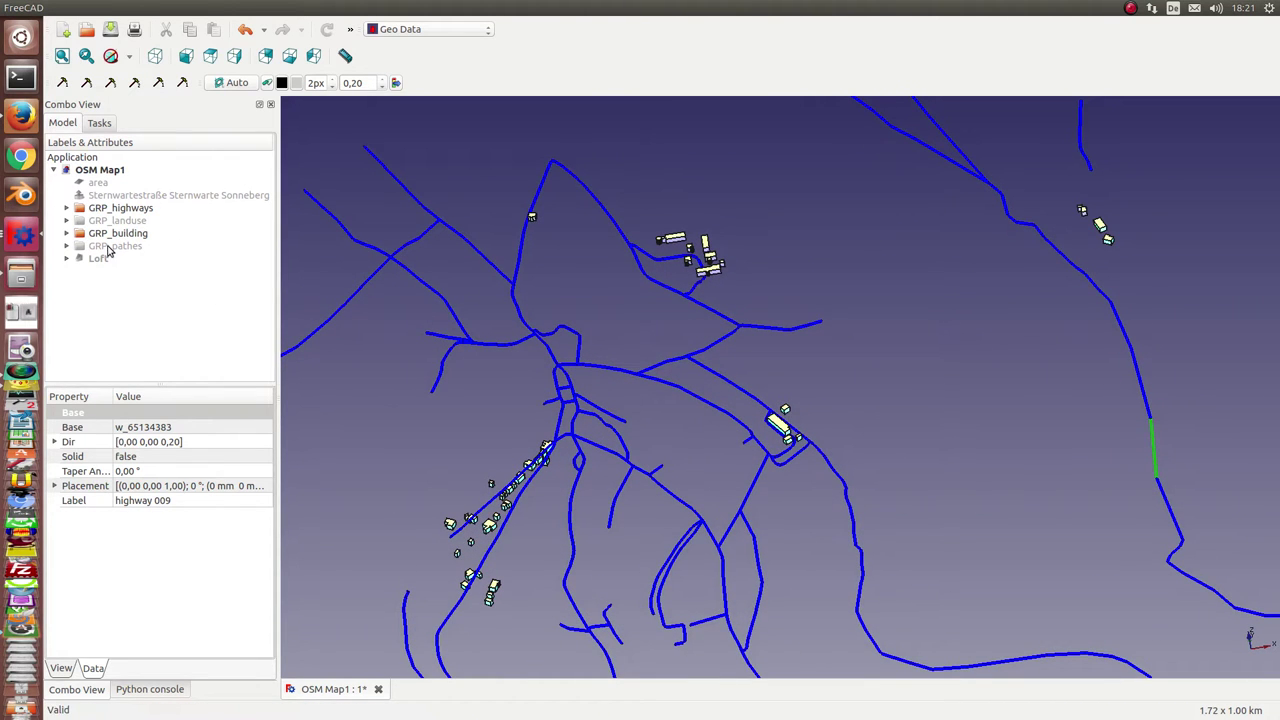
Hide the GRP_highways group and show the Loft terrain surface.
{"action": "left_click", "coordinate": [130, 208]}
{"action": "key", "text": "space"}
{"action": "key", "text": "space"}
{"action": "key", "text": "space"}
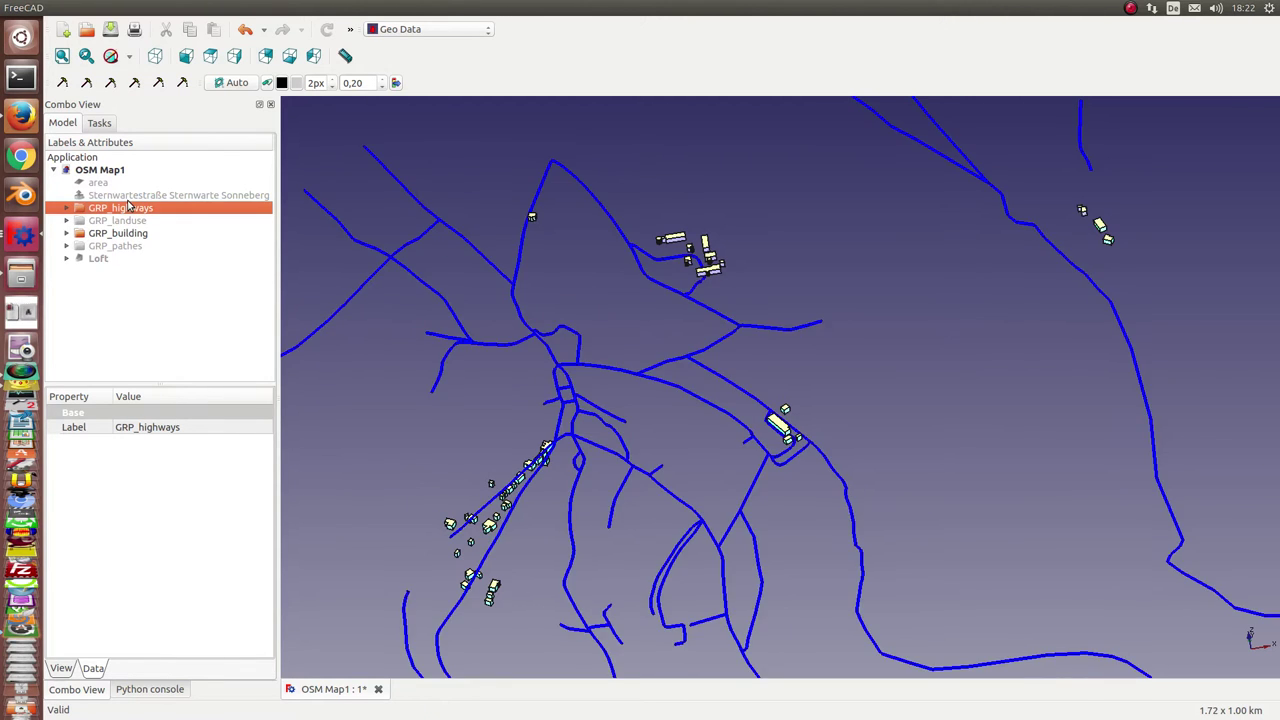
{"action": "left_click", "coordinate": [100, 258]}
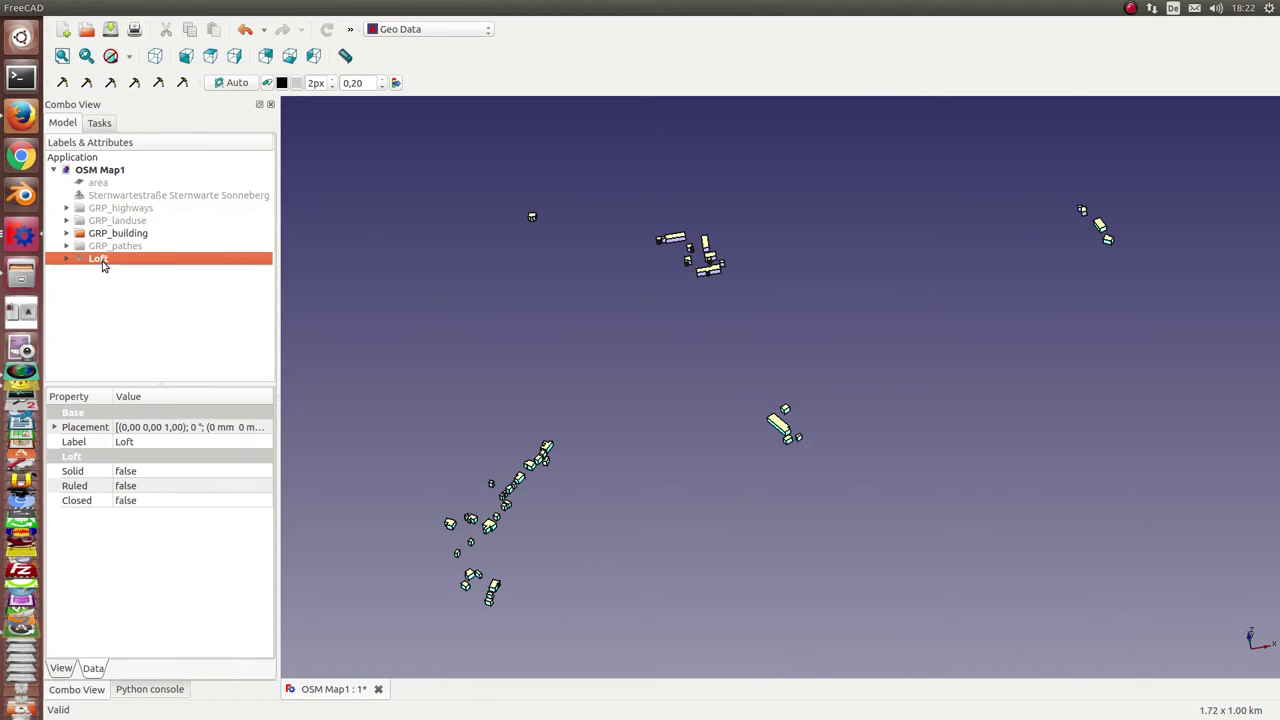
{"action": "key", "text": "space"}
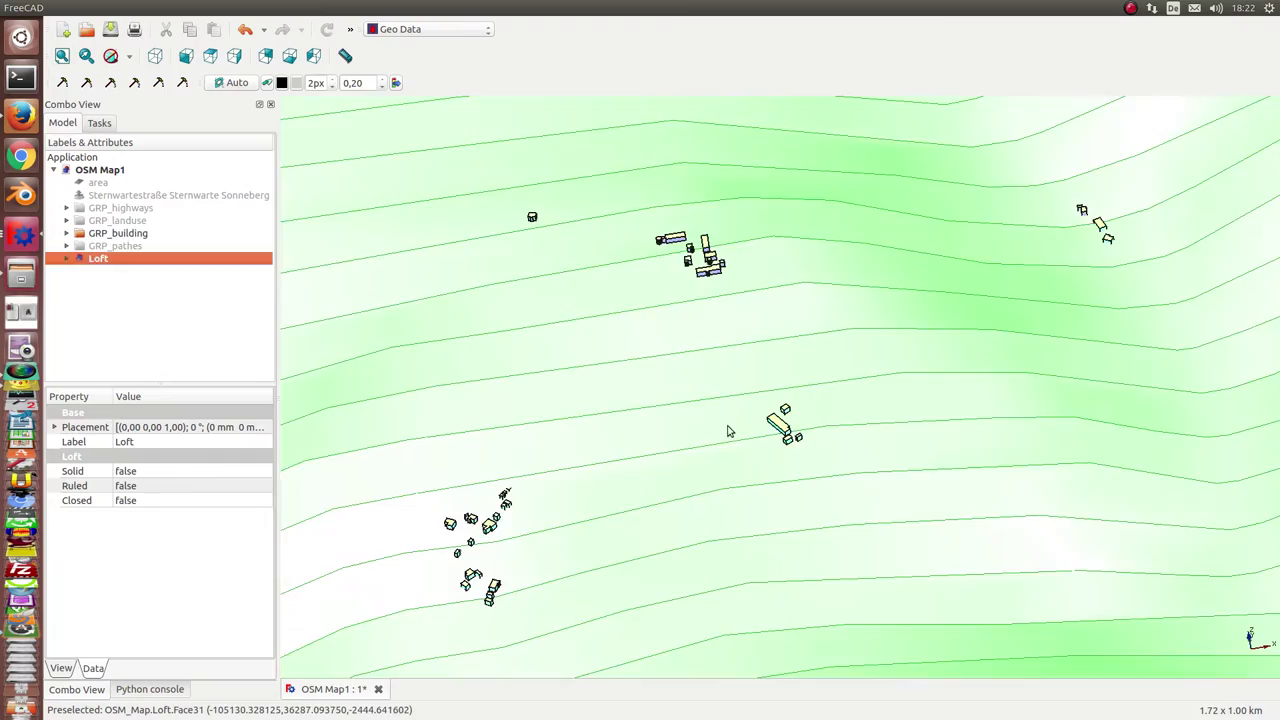
Examine how the buildings sit on the Loft terrain from several angles, including around the Outdoor Inn.
{"action": "middle_click_drag", "start_coordinate": [729, 431], "coordinate": [687, 351]}
{"action": "scroll", "coordinate": [676, 334], "scroll_direction": "down", "scroll_amount": 7}
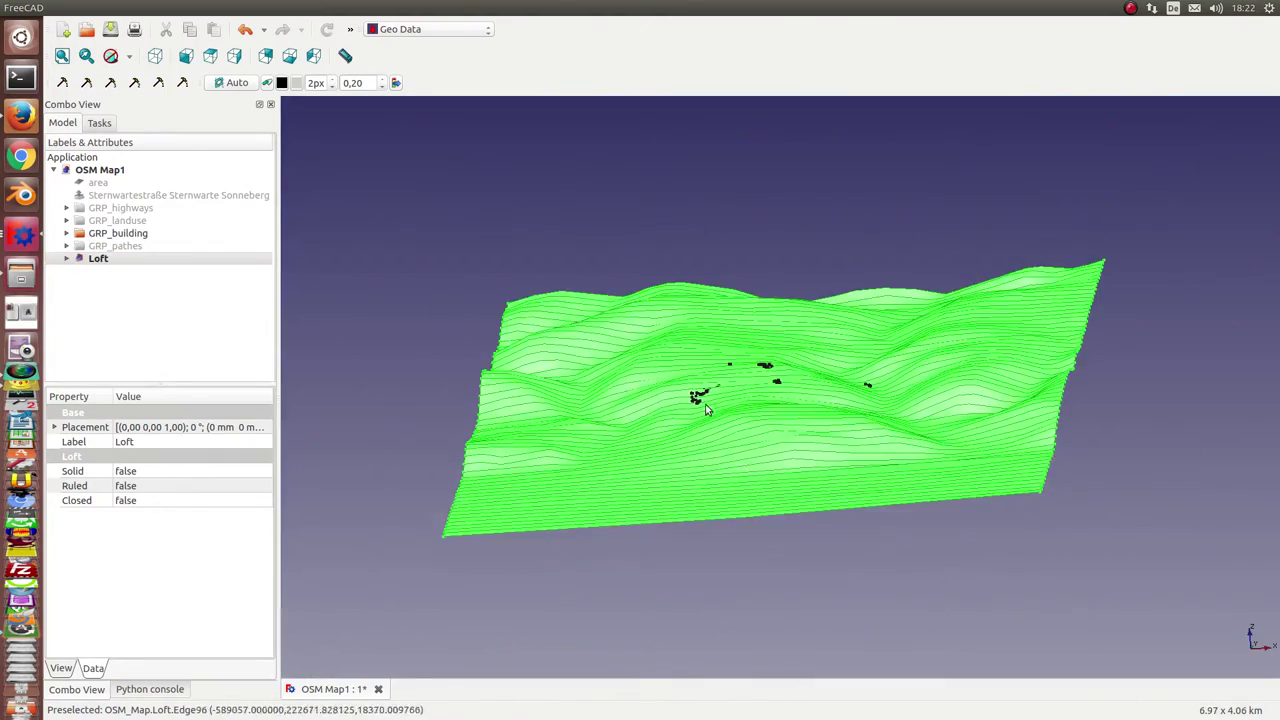
{"action": "middle_click_drag", "start_coordinate": [709, 409], "coordinate": [908, 449]}
{"action": "scroll", "coordinate": [880, 434], "scroll_direction": "up", "scroll_amount": 5}
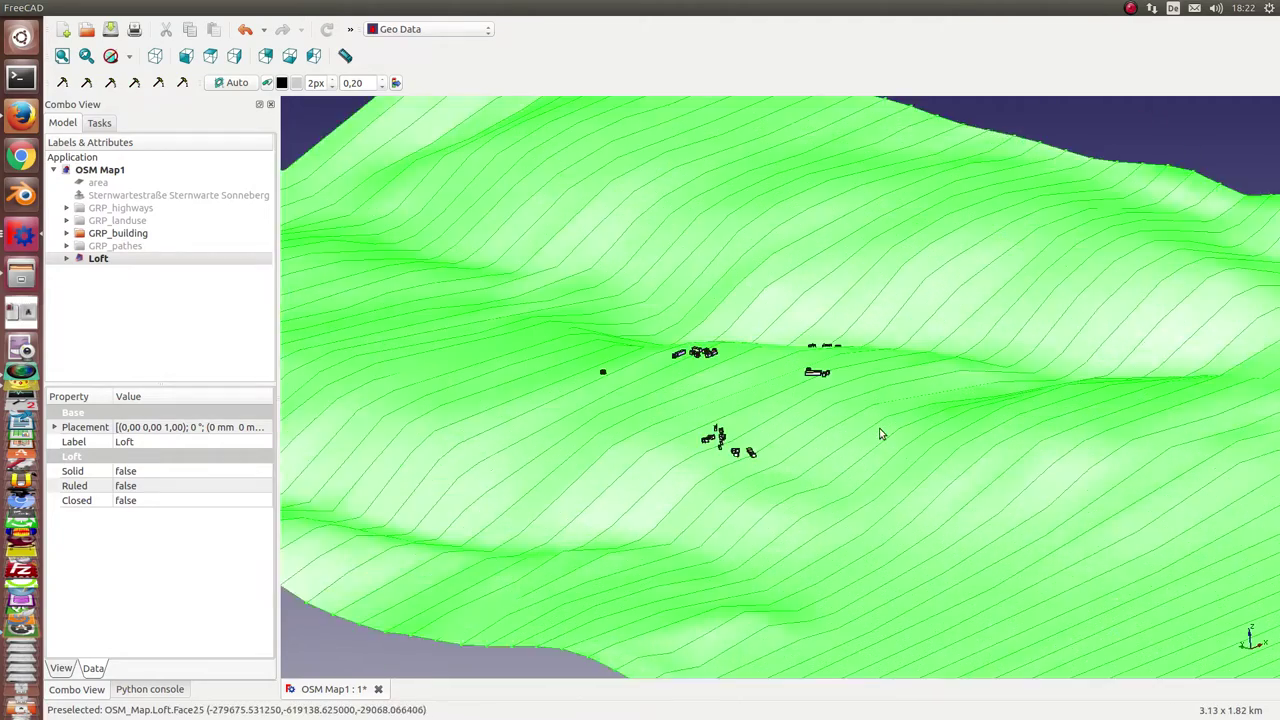
{"action": "middle_click_drag", "start_coordinate": [742, 463], "coordinate": [743, 540]}
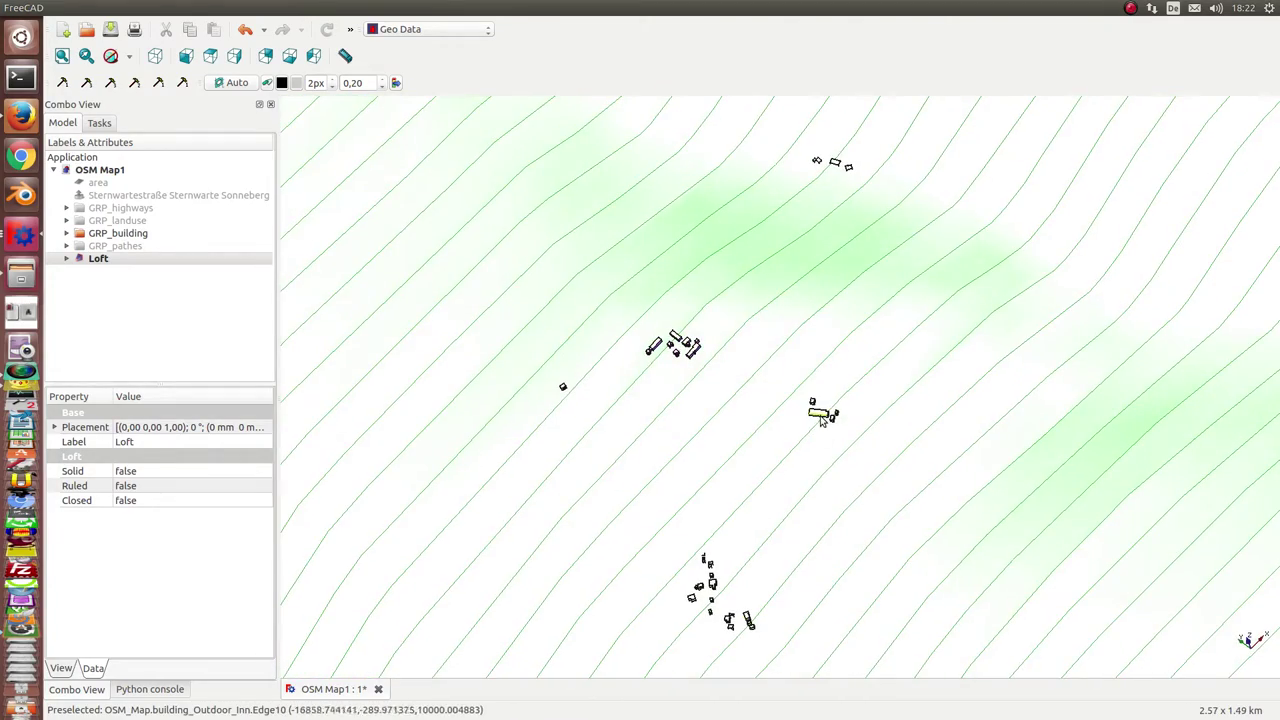
{"action": "scroll", "coordinate": [823, 470], "scroll_direction": "down", "scroll_amount": 5}
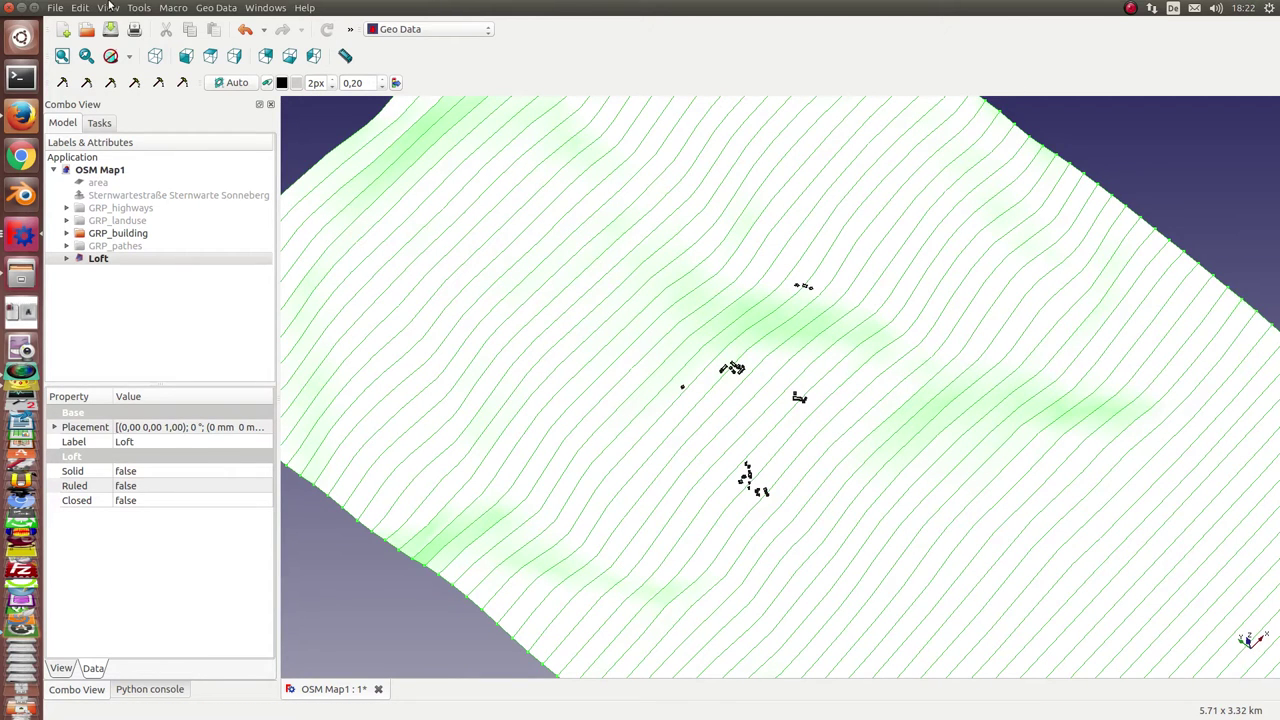
Open the GPX track import and place it beside the OSM configuration dialog to compare the origin coordinates.
{"action": "left_click", "coordinate": [217, 8]}
{"action": "left_click", "coordinate": [251, 56]}
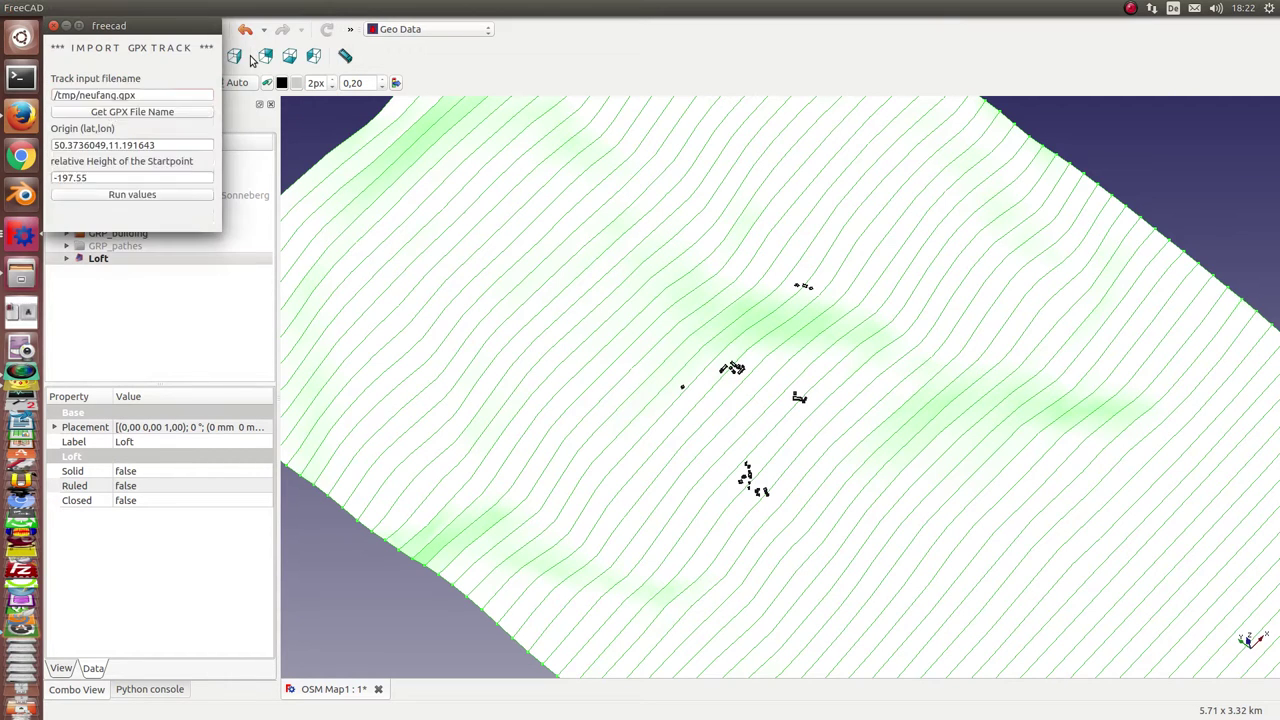
{"action": "left_click_drag", "start_coordinate": [162, 26], "coordinate": [603, 96]}
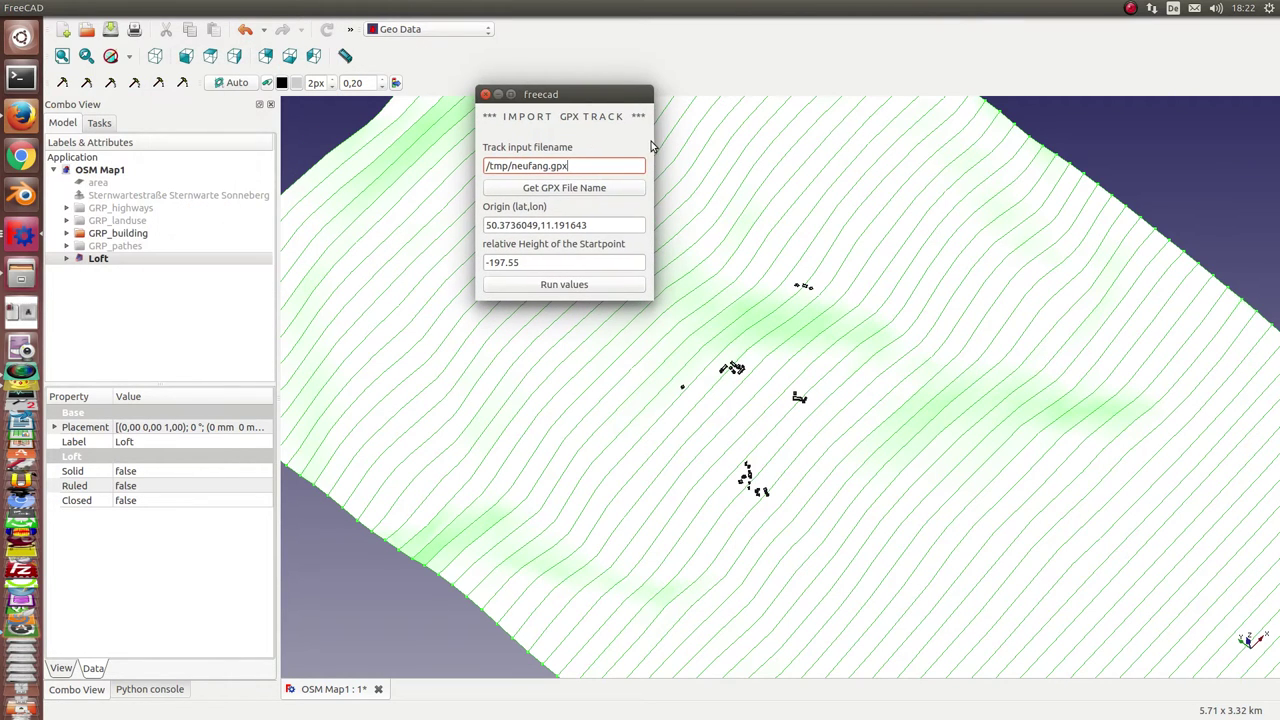
{"action": "left_click_drag", "start_coordinate": [652, 143], "coordinate": [983, 140]}
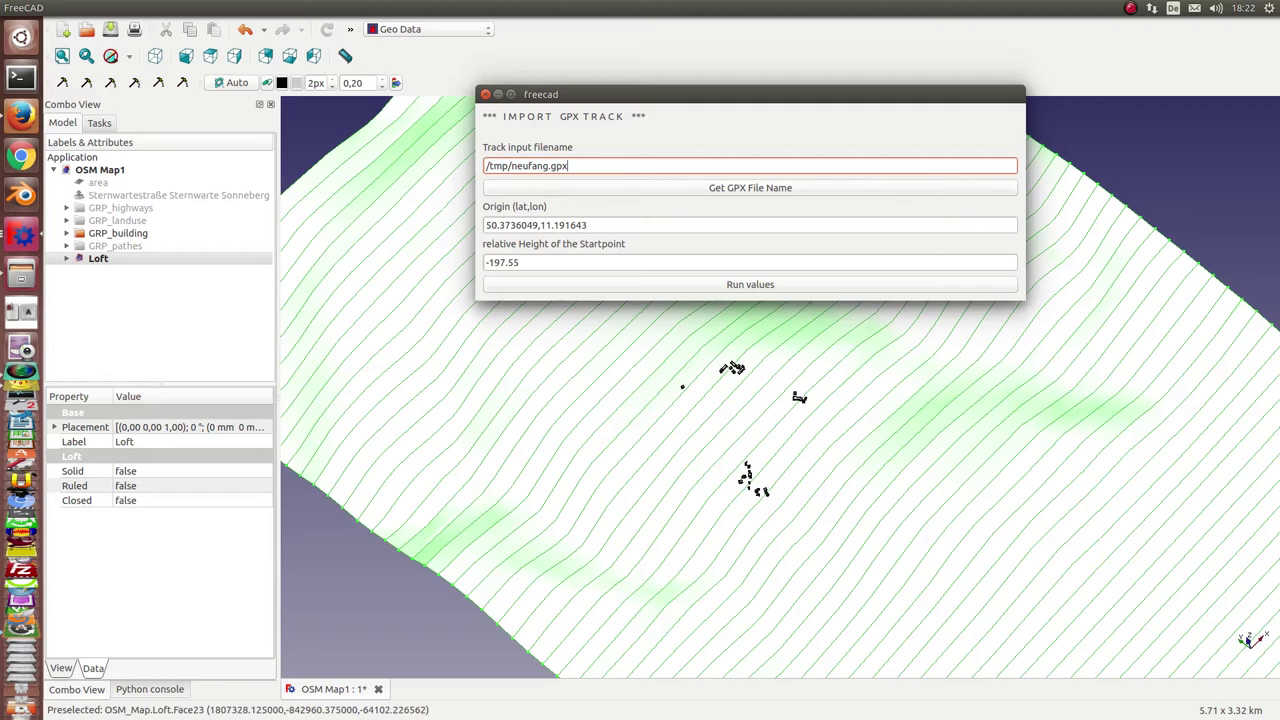
{"action": "left_click_drag", "start_coordinate": [1279, 450], "coordinate": [153, 222]}
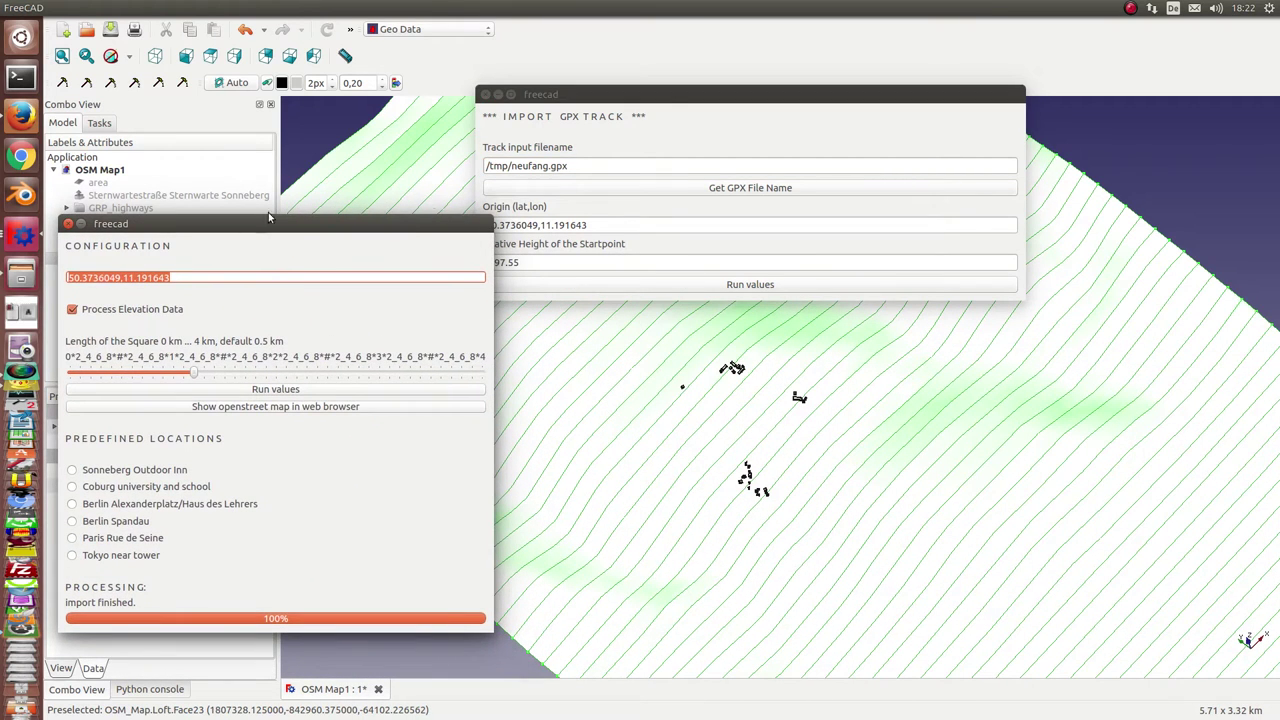
{"action": "left_click_drag", "start_coordinate": [667, 97], "coordinate": [873, 110]}
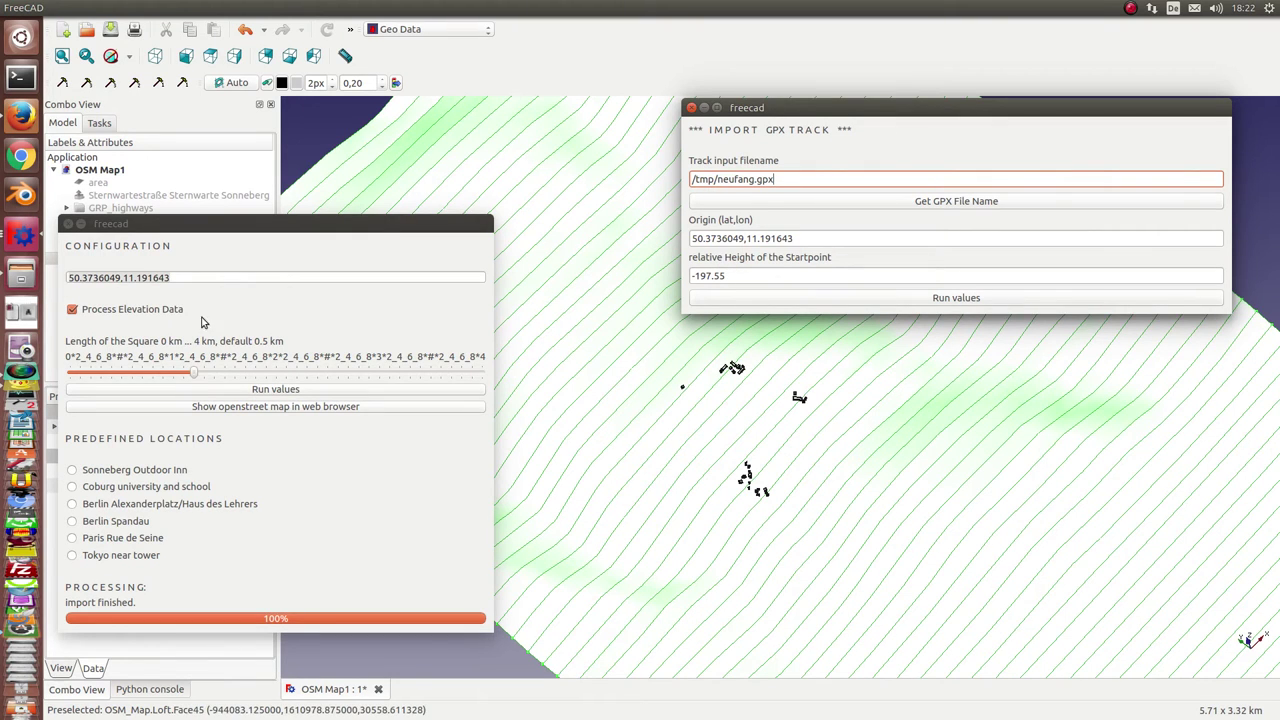
Import the track /tmp/neufang.gpx with origin 50.3736049,11.191643 and relative start height -197.55, and move the import dialog out of the way.
{"action": "left_click", "coordinate": [297, 225]}
{"action": "left_click_drag", "start_coordinate": [971, 108], "coordinate": [699, 142]}
{"action": "left_click", "coordinate": [634, 337]}
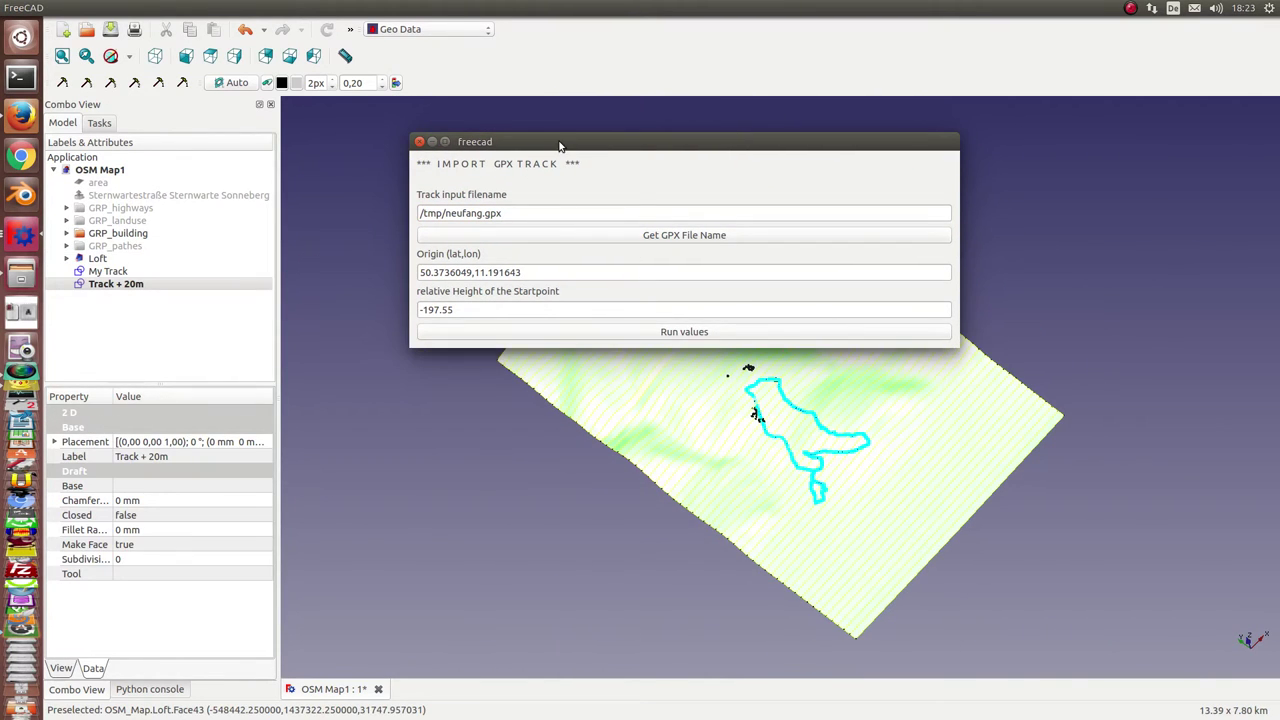
{"action": "left_click_drag", "start_coordinate": [560, 146], "coordinate": [1279, 146]}
Inspect the imported tracks over the terrain and hide the Loft surface.
{"action": "middle_click_drag", "start_coordinate": [635, 588], "coordinate": [660, 530]}
{"action": "left_click", "coordinate": [734, 543]}
{"action": "scroll", "coordinate": [736, 537], "scroll_direction": "up", "scroll_amount": 5}
{"action": "scroll", "coordinate": [811, 517], "scroll_direction": "up", "scroll_amount": 3}
{"action": "middle_click_drag", "start_coordinate": [837, 506], "coordinate": [779, 444]}
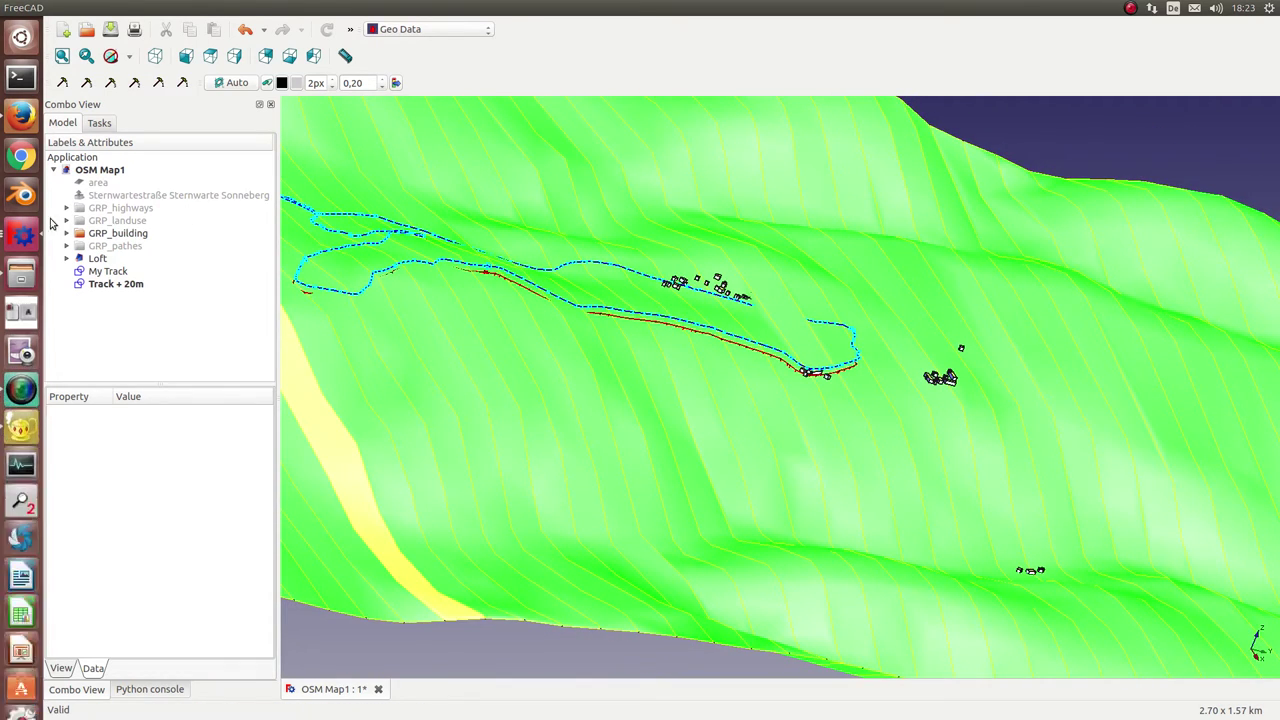
{"action": "left_click", "coordinate": [93, 259]}
{"action": "key", "text": "space"}
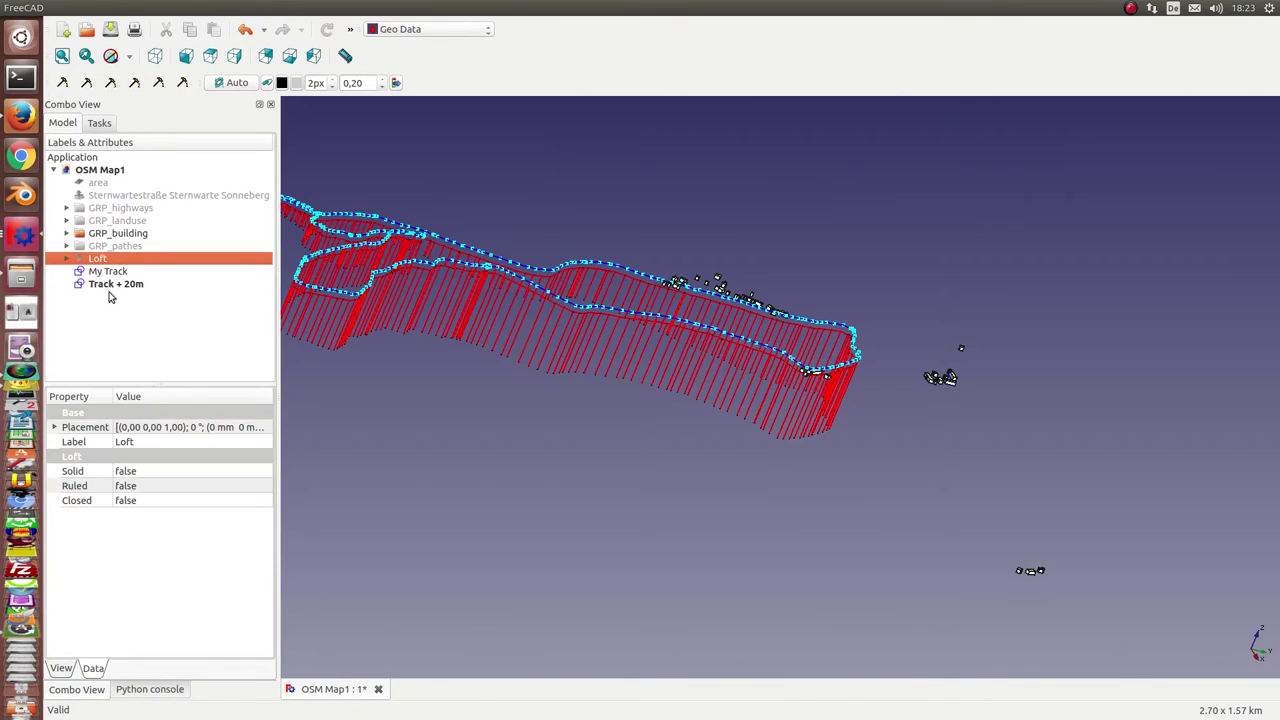
Select My Track and examine its course from above and its height profile from the front.
{"action": "left_click", "coordinate": [112, 271]}
{"action": "middle_click_drag", "start_coordinate": [412, 418], "coordinate": [449, 443]}
{"action": "key", "text": "2"}
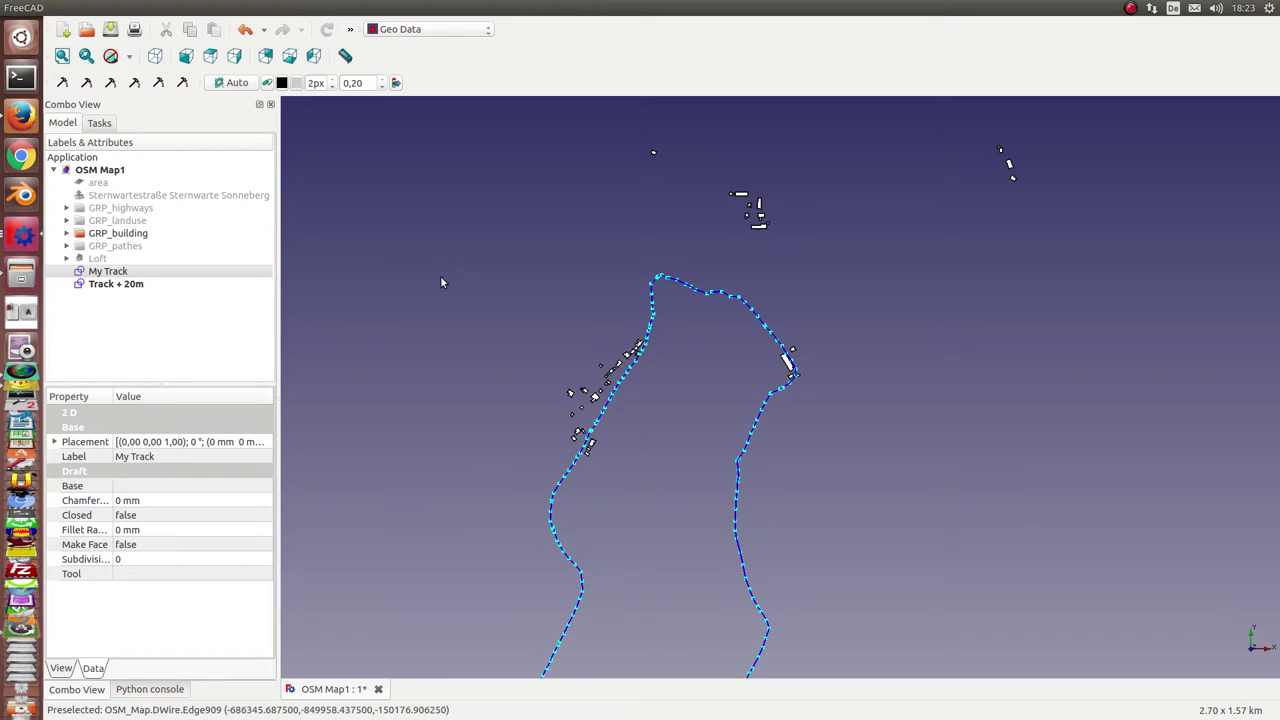
{"action": "key", "text": "1"}
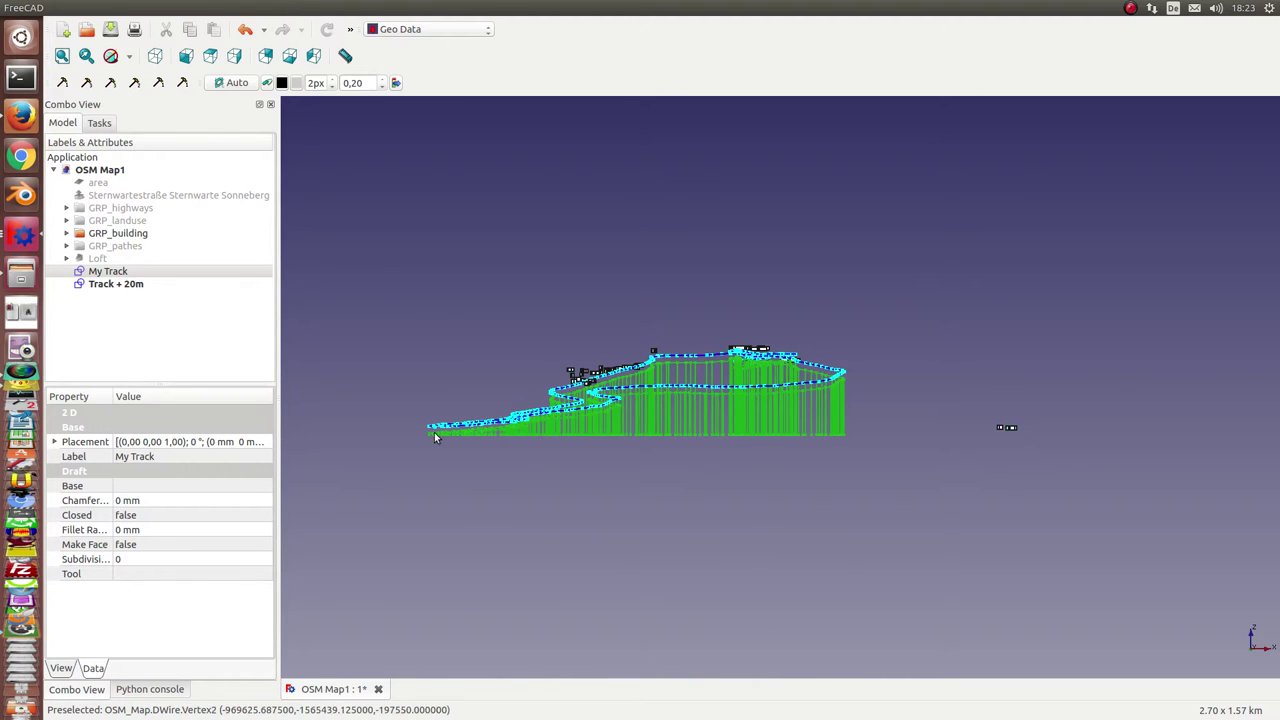
{"action": "scroll", "coordinate": [427, 436], "scroll_direction": "up", "scroll_amount": 2}
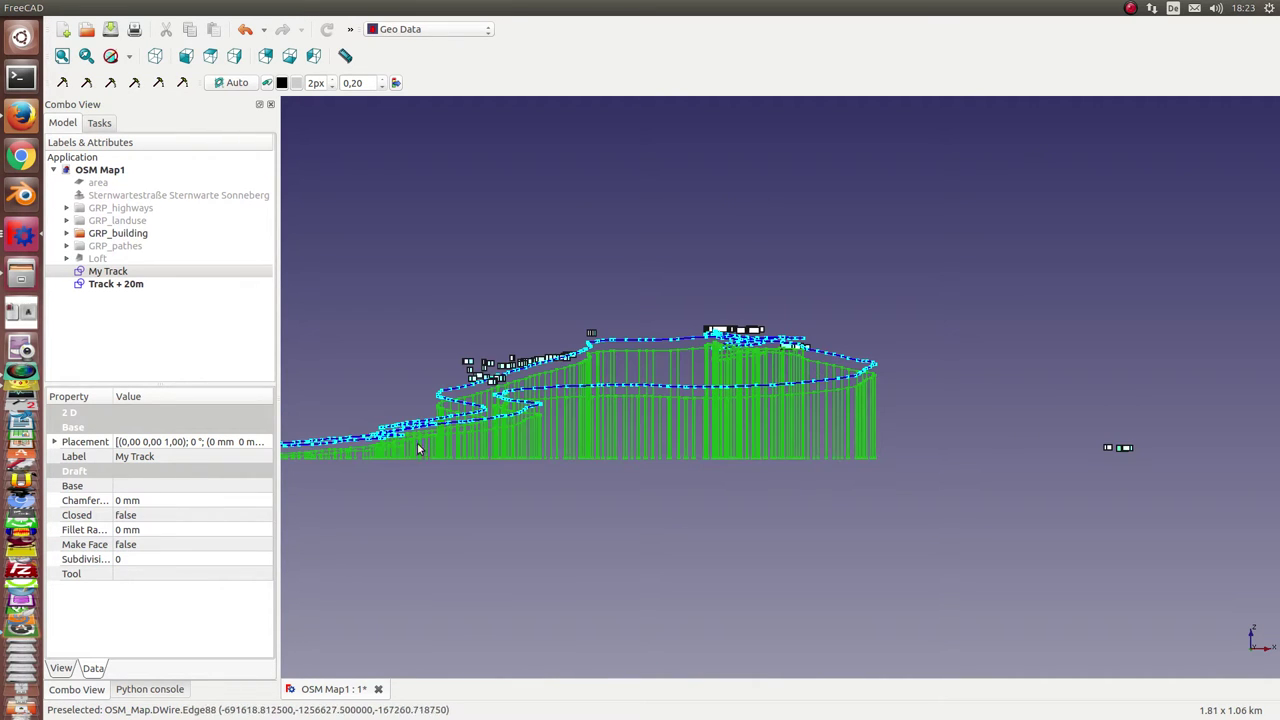
Hide the Track + 20m wire and examine the remaining My Track profile close to the Outdoor Inn buildings.
{"action": "left_click", "coordinate": [100, 284]}
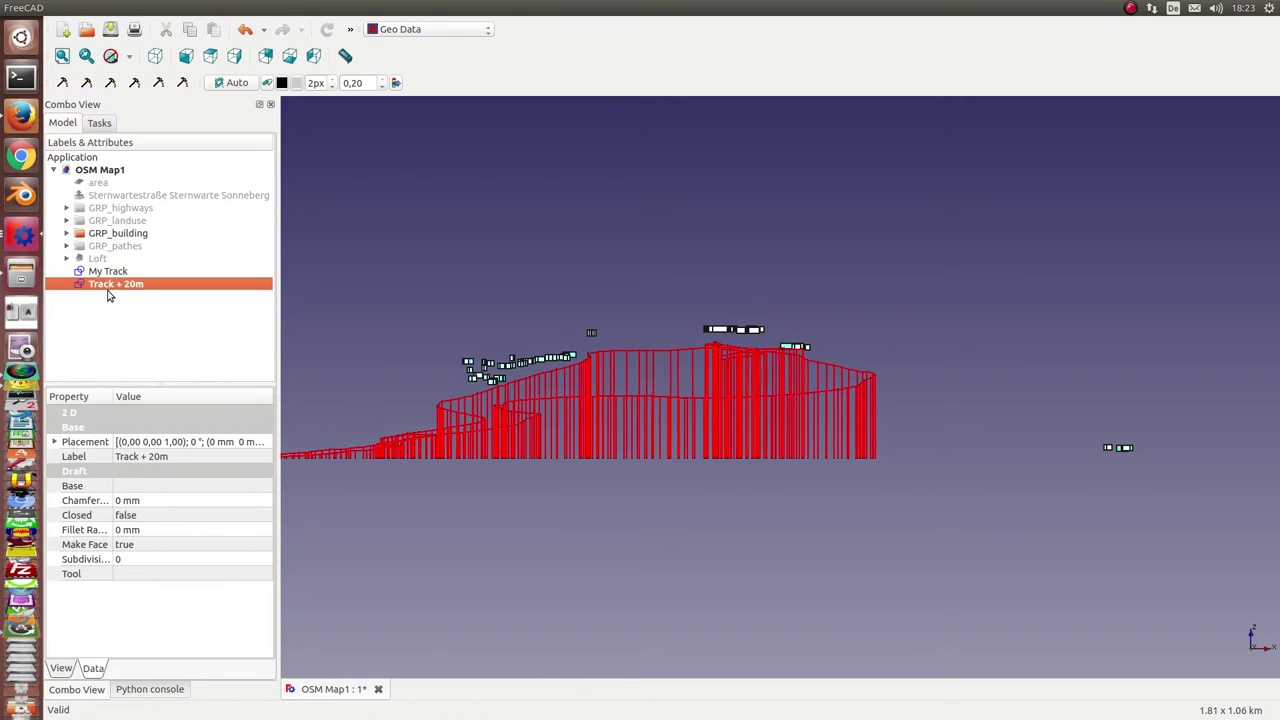
{"action": "key", "text": "0"}
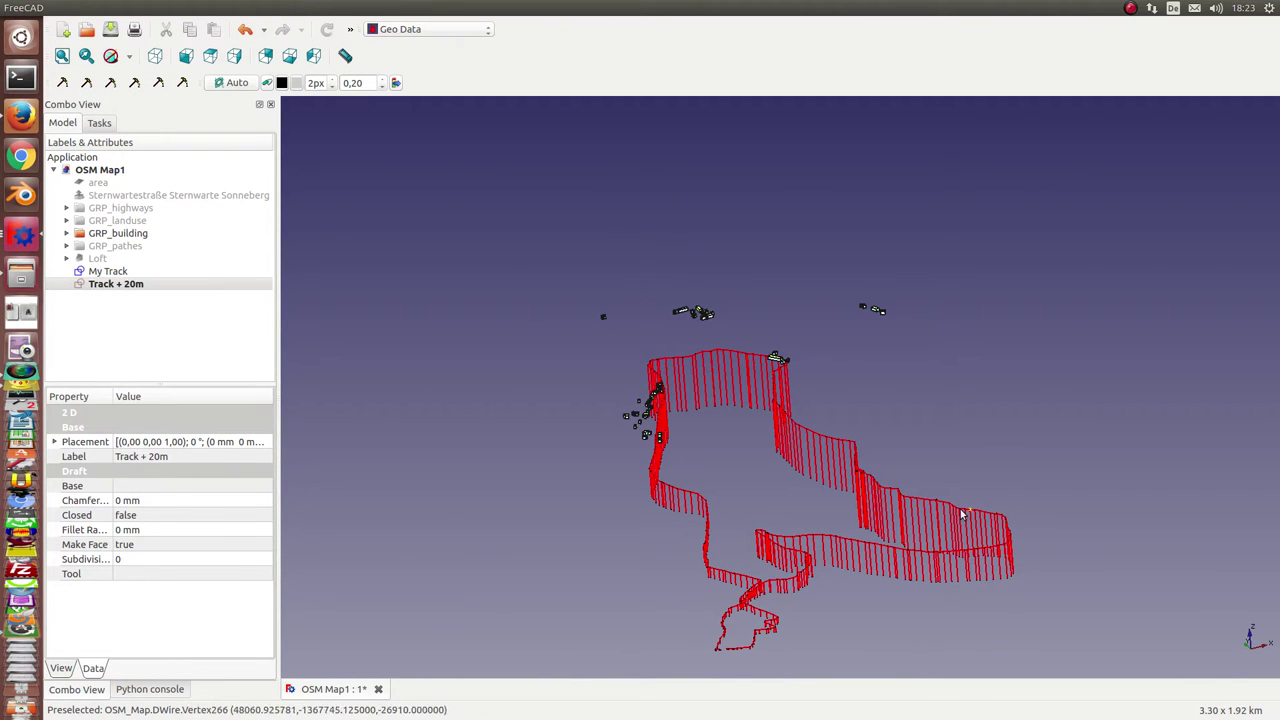
{"action": "scroll", "coordinate": [786, 365], "scroll_direction": "up", "scroll_amount": 20}
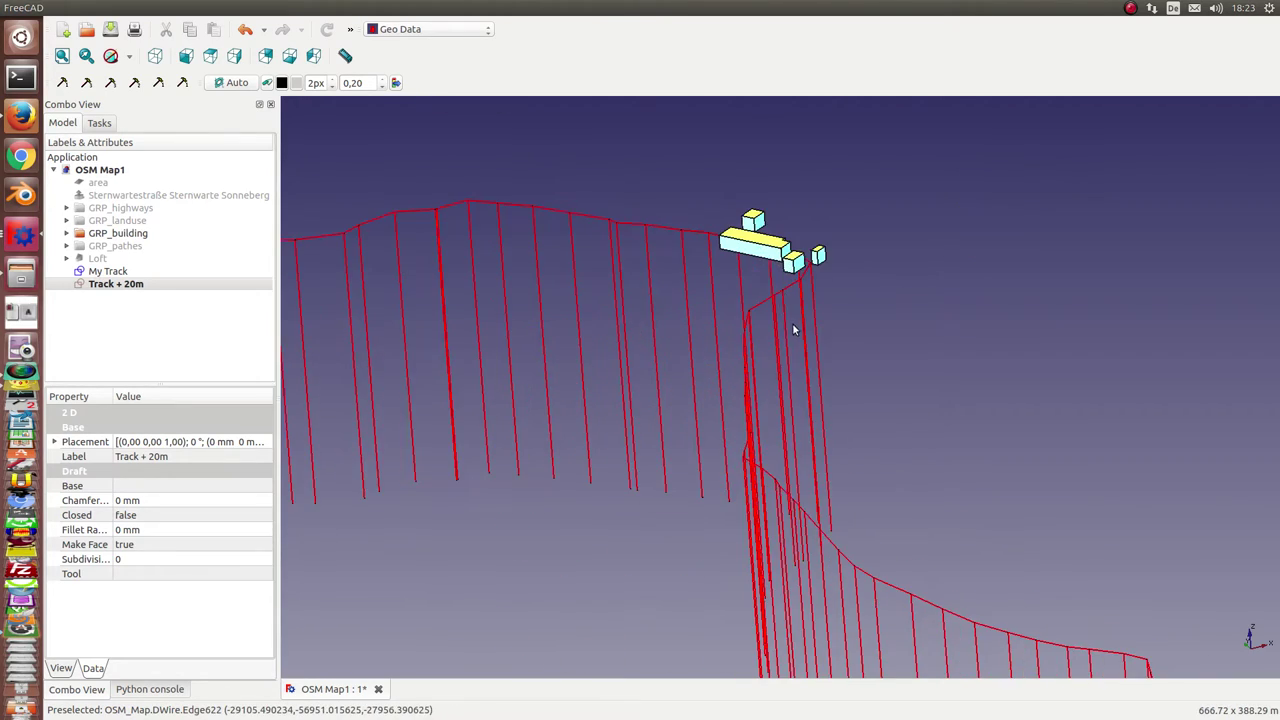
{"action": "middle_click_drag", "start_coordinate": [777, 344], "coordinate": [983, 263]}
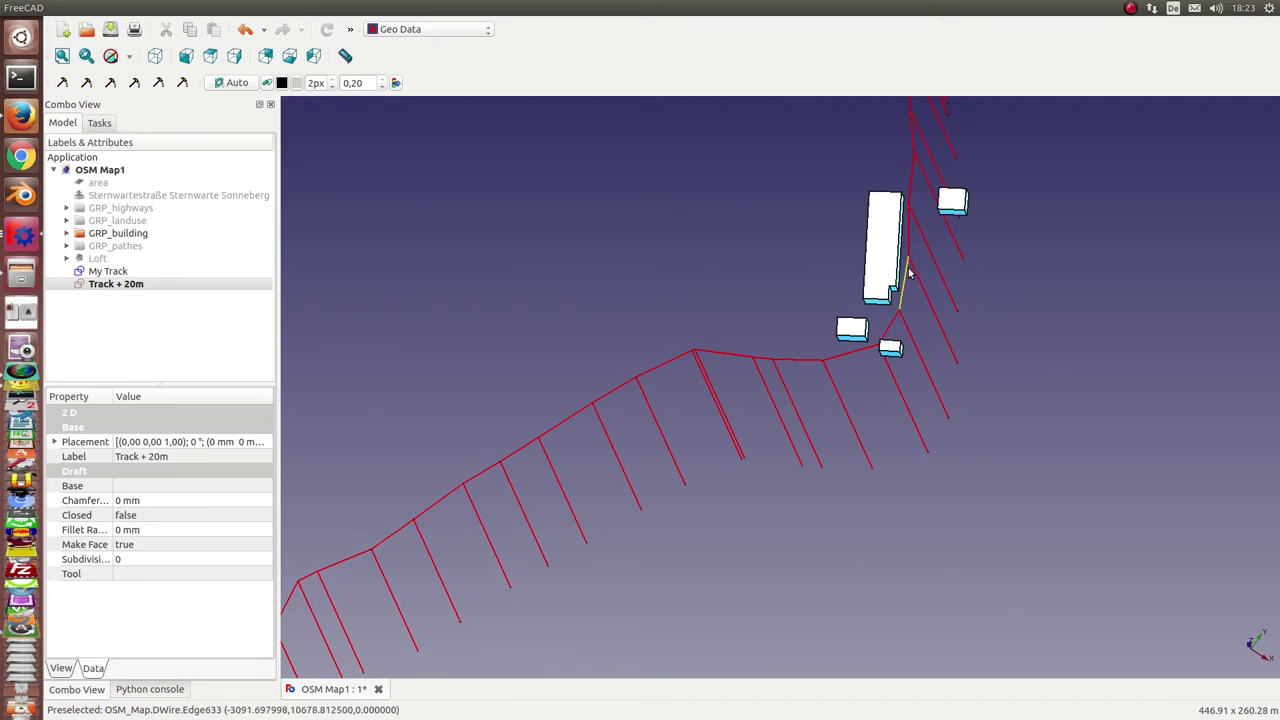
Examine the whole course and height profile of My Track from oblique angles and from above.
{"action": "scroll", "coordinate": [728, 197], "scroll_direction": "down", "scroll_amount": 5}
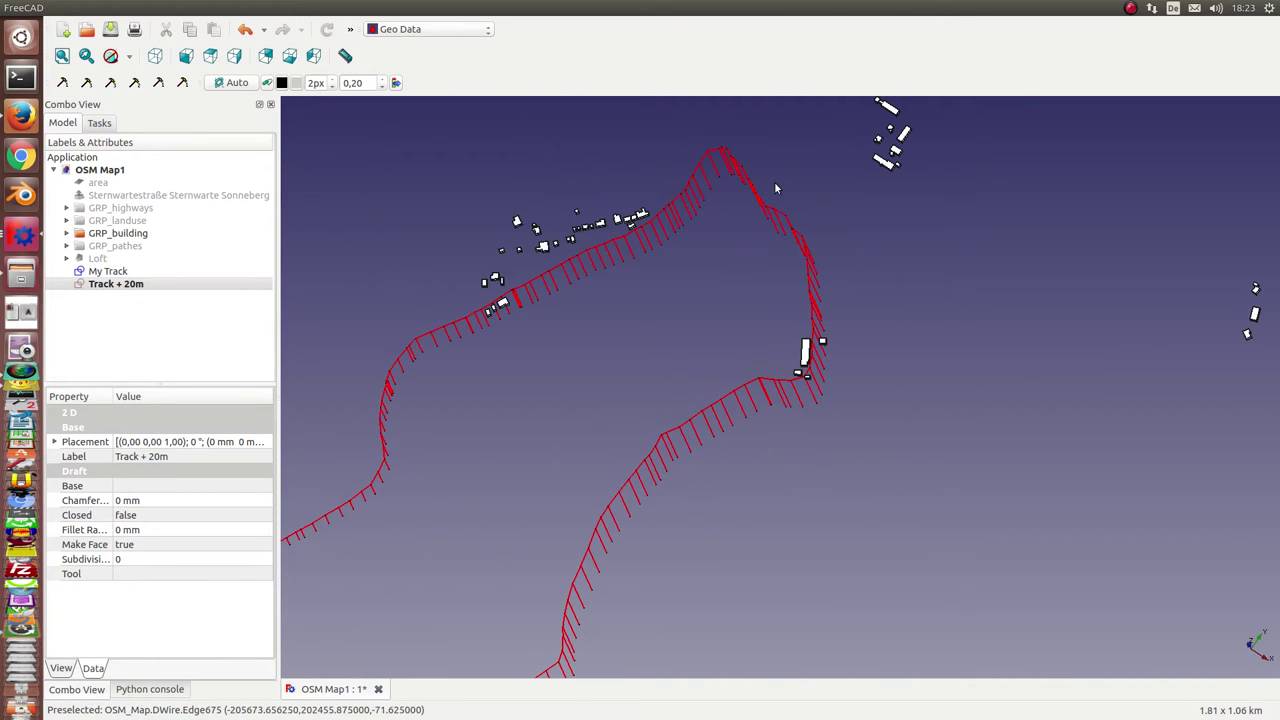
{"action": "mouse_move", "coordinate": [727, 155]}
{"action": "middle_mouse_down"}
{"action": "mouse_move", "coordinate": [714, 274]}
{"action": "mouse_move", "coordinate": [726, 132]}
{"action": "middle_mouse_up"}
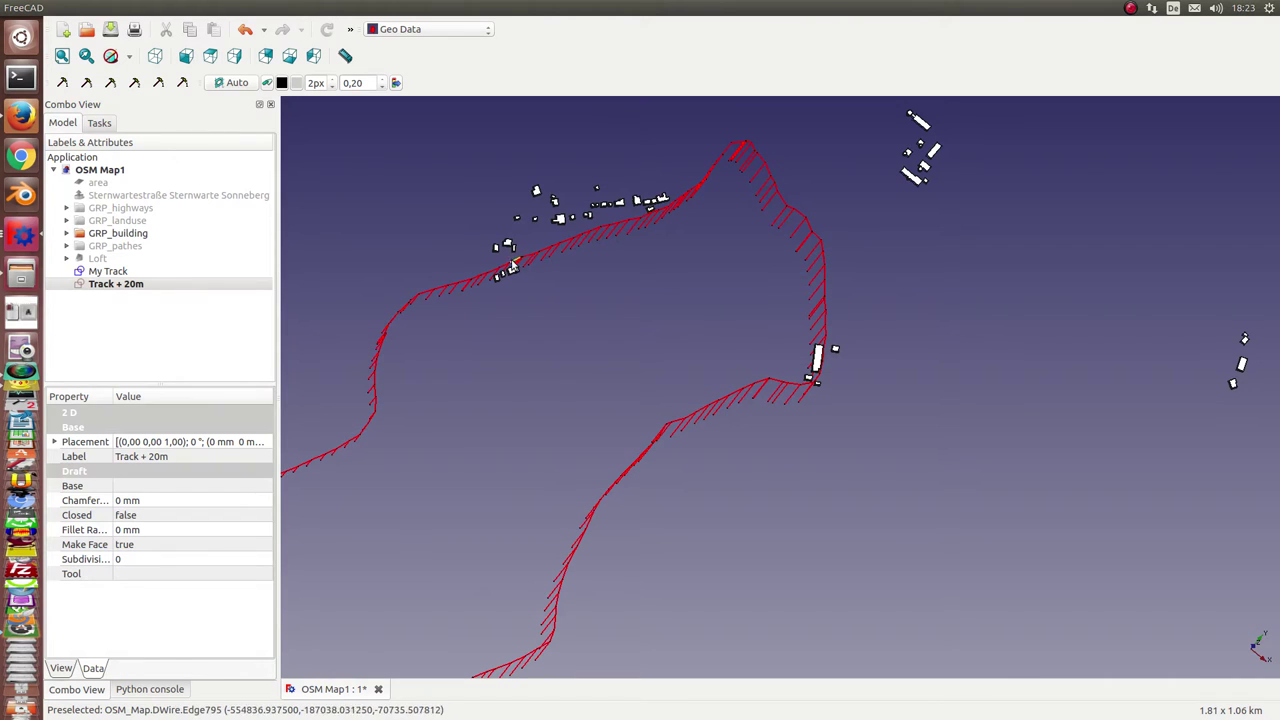
{"action": "middle_click_drag", "start_coordinate": [503, 420], "coordinate": [436, 322]}
{"action": "scroll", "coordinate": [379, 433], "scroll_direction": "down", "scroll_amount": 3}
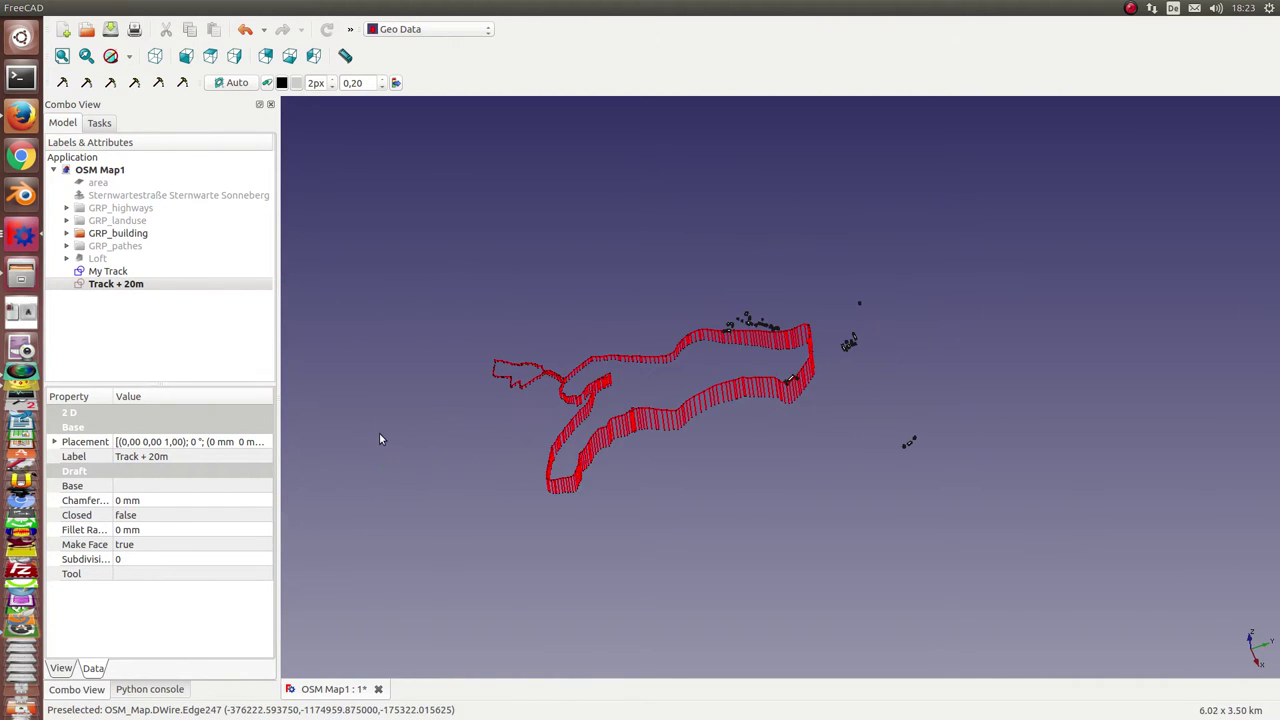
{"action": "middle_click_drag", "start_coordinate": [486, 423], "coordinate": [677, 406]}
{"action": "scroll", "coordinate": [623, 504], "scroll_direction": "up", "scroll_amount": 4}
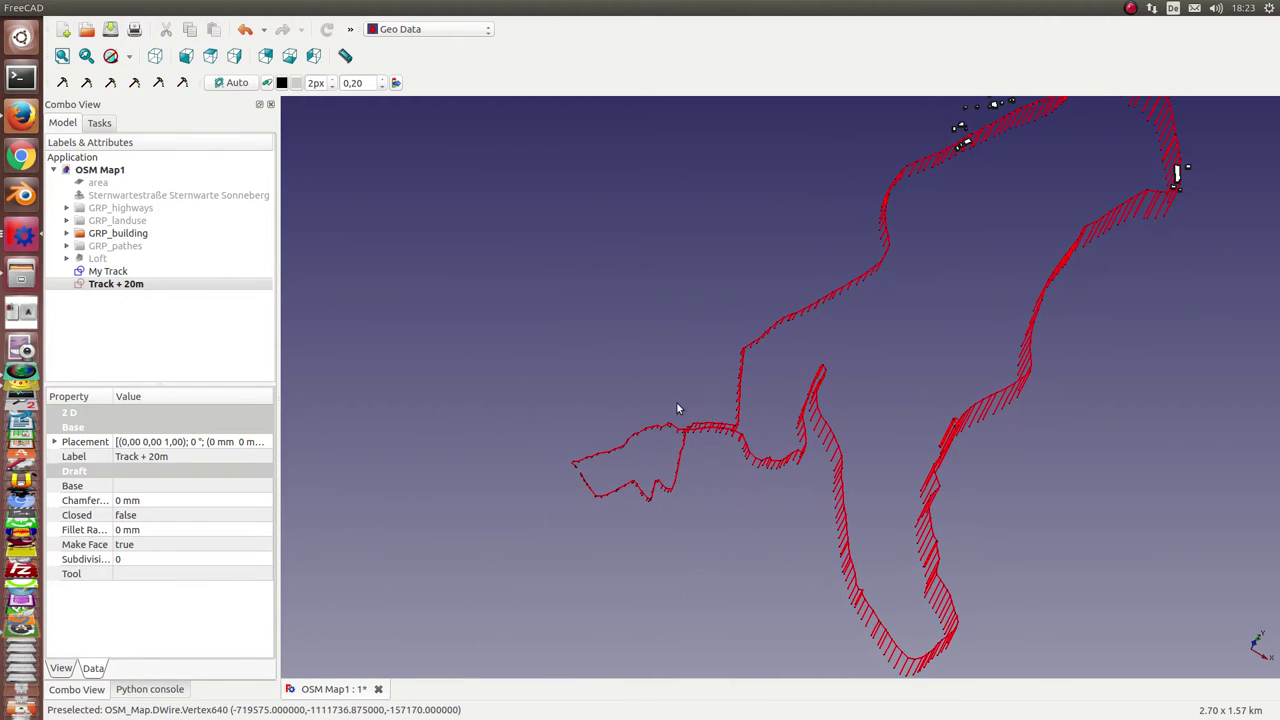
{"action": "scroll", "coordinate": [650, 479], "scroll_direction": "up", "scroll_amount": 3}
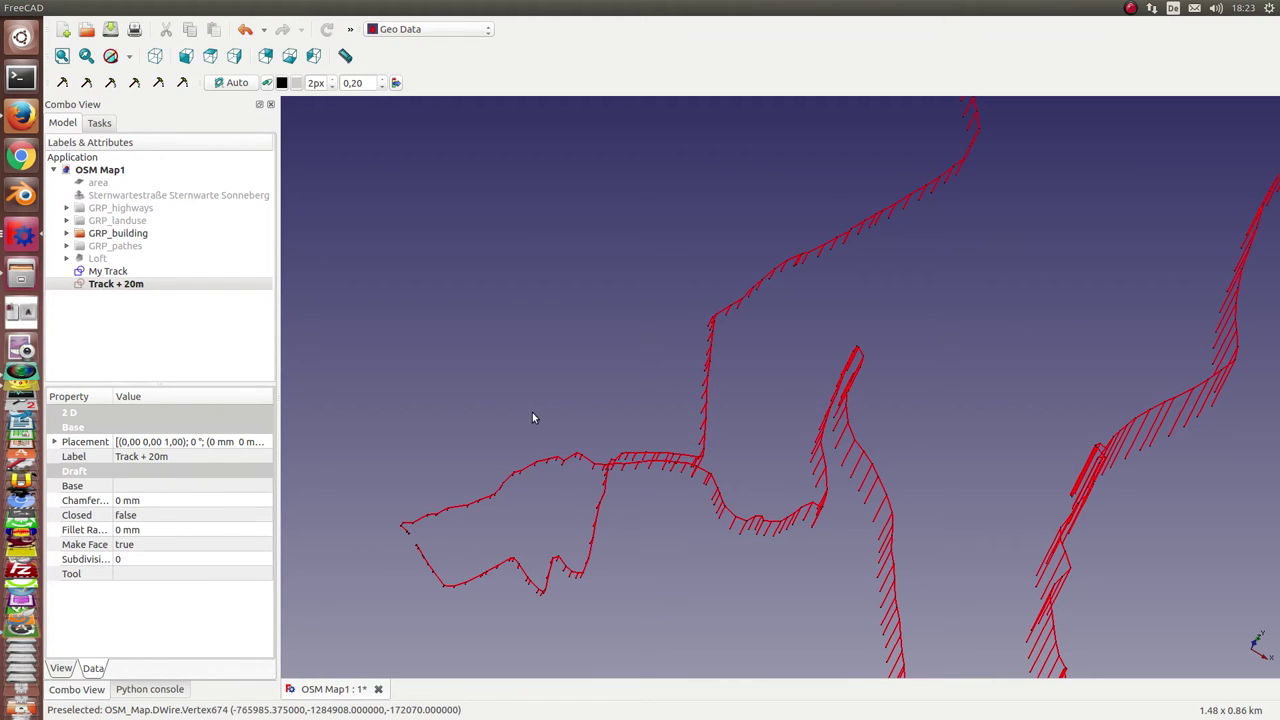
{"action": "key", "text": "2"}
{"action": "scroll", "coordinate": [514, 390], "scroll_direction": "down", "scroll_amount": 4}
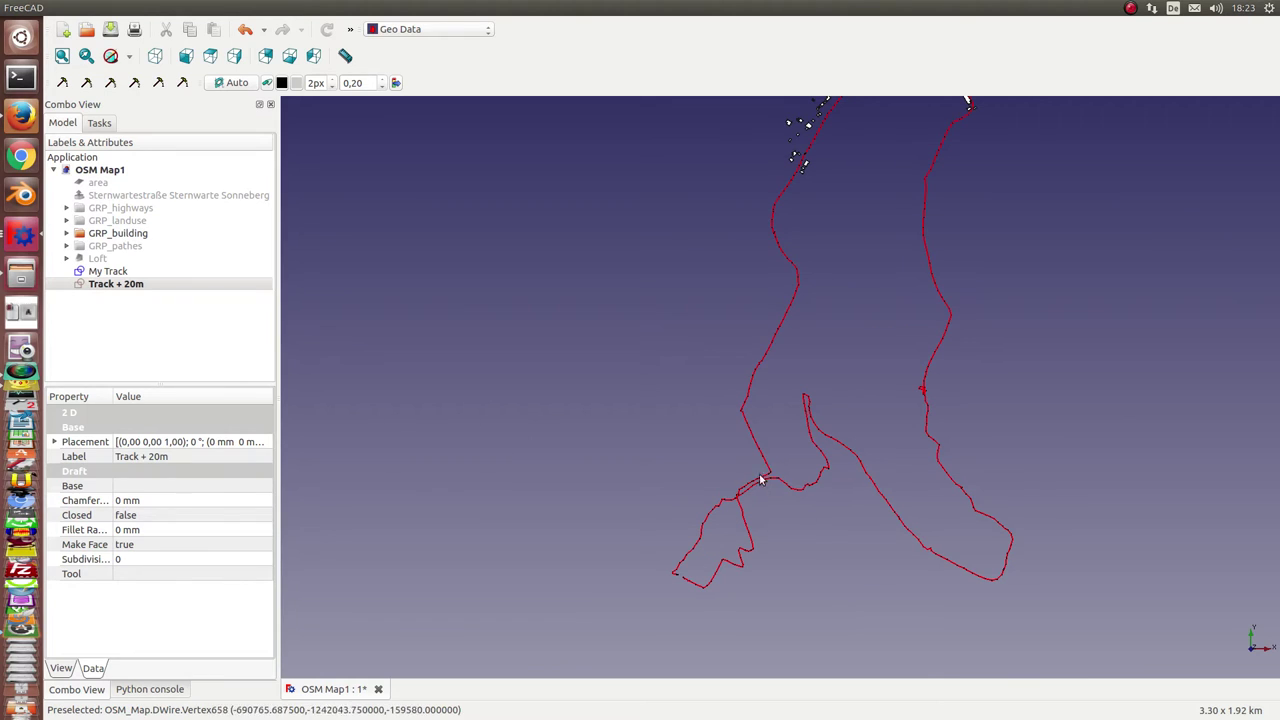
{"action": "scroll", "coordinate": [643, 443], "scroll_direction": "up", "scroll_amount": 1}
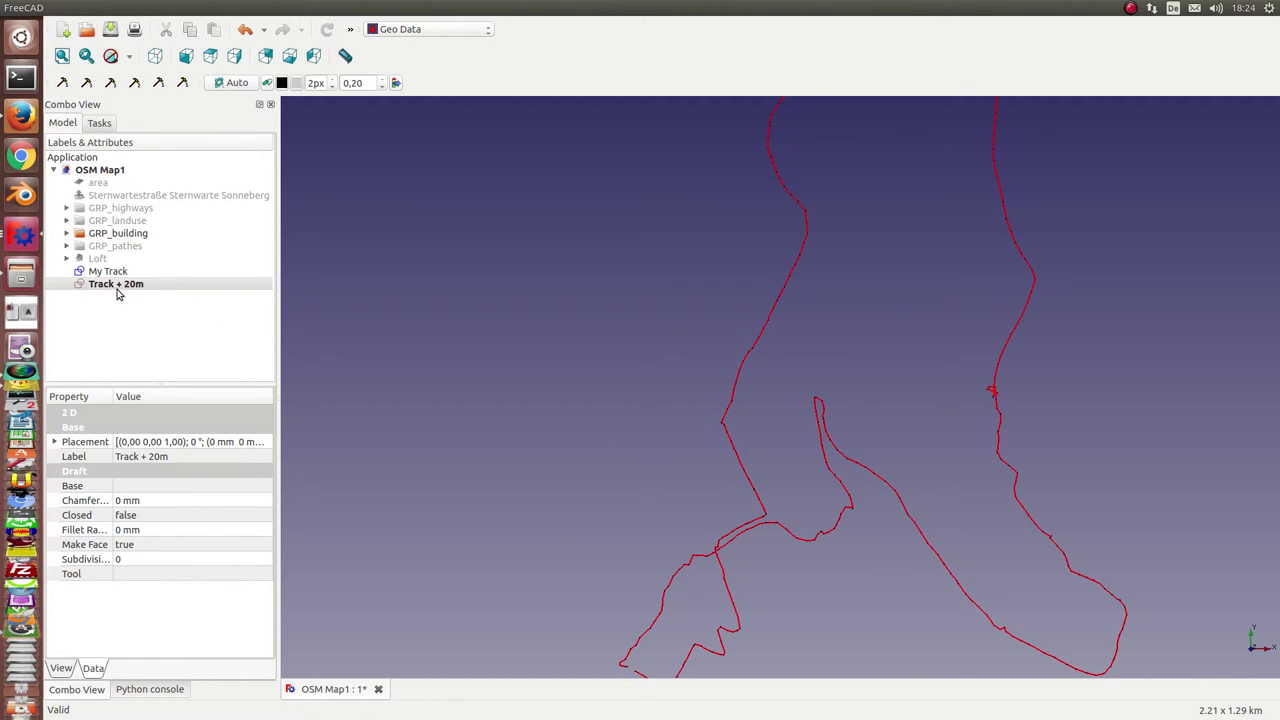
Show the Loft surface and examine from several angles where My Track emerges from the terrain.
{"action": "left_click", "coordinate": [94, 261]}
{"action": "key", "text": "space"}
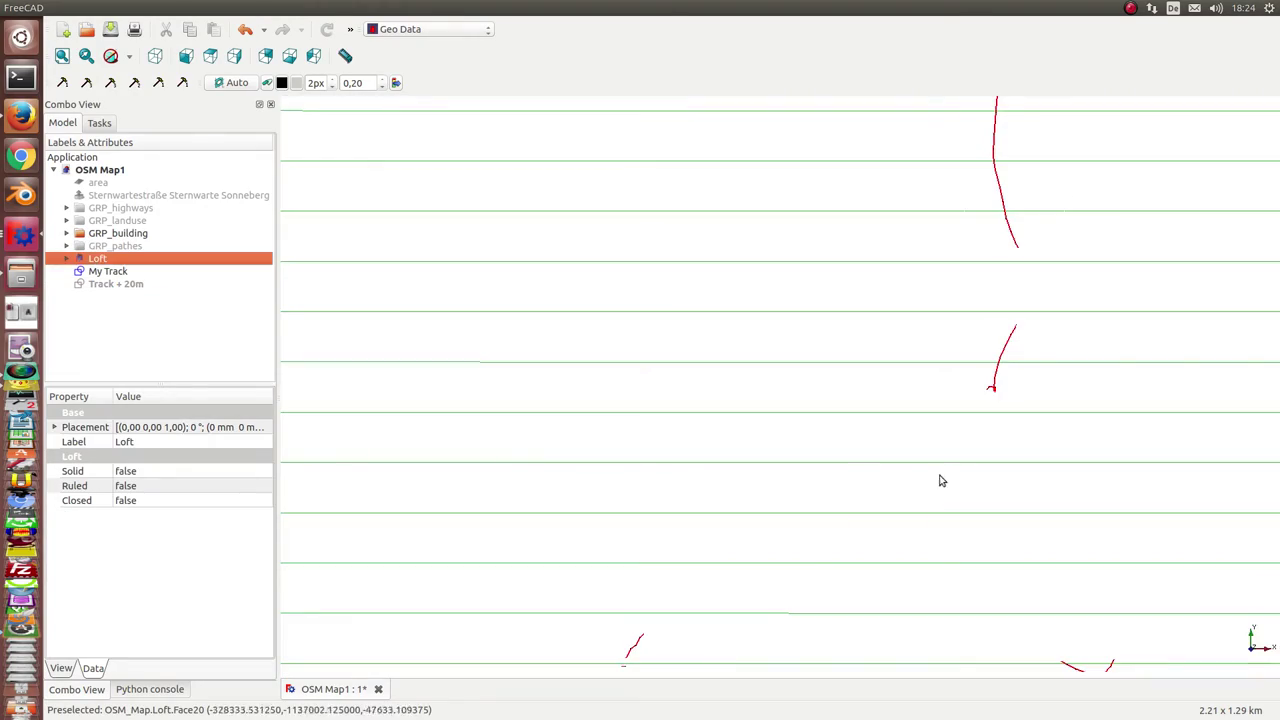
{"action": "mouse_move", "coordinate": [940, 482]}
{"action": "middle_mouse_down"}
{"action": "mouse_move", "coordinate": [826, 406]}
{"action": "mouse_move", "coordinate": [824, 256]}
{"action": "mouse_move", "coordinate": [903, 323]}
{"action": "mouse_move", "coordinate": [920, 317]}
{"action": "mouse_move", "coordinate": [954, 363]}
{"action": "mouse_move", "coordinate": [783, 427]}
{"action": "mouse_move", "coordinate": [800, 380]}
{"action": "mouse_move", "coordinate": [651, 417]}
{"action": "mouse_move", "coordinate": [614, 394]}
{"action": "mouse_move", "coordinate": [800, 285]}
{"action": "middle_mouse_up"}
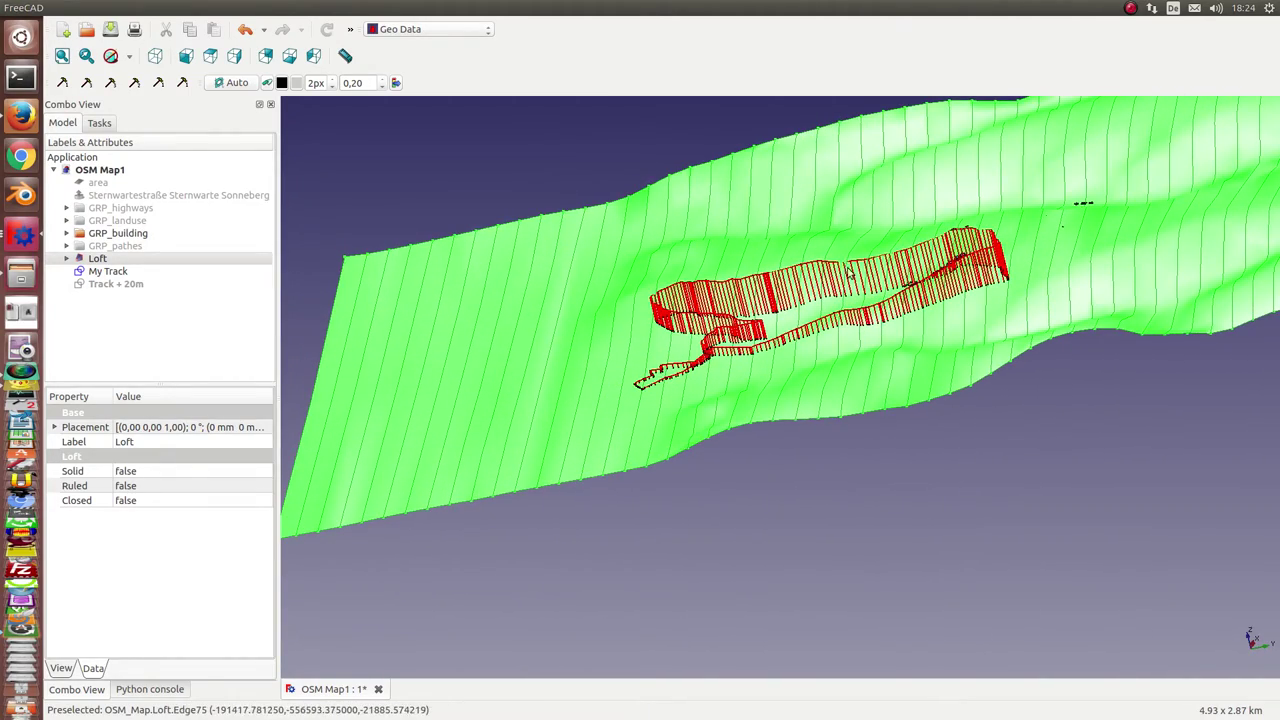
{"action": "middle_click_drag", "start_coordinate": [838, 280], "coordinate": [818, 392]}
{"action": "scroll", "coordinate": [818, 392], "scroll_direction": "up", "scroll_amount": 2}
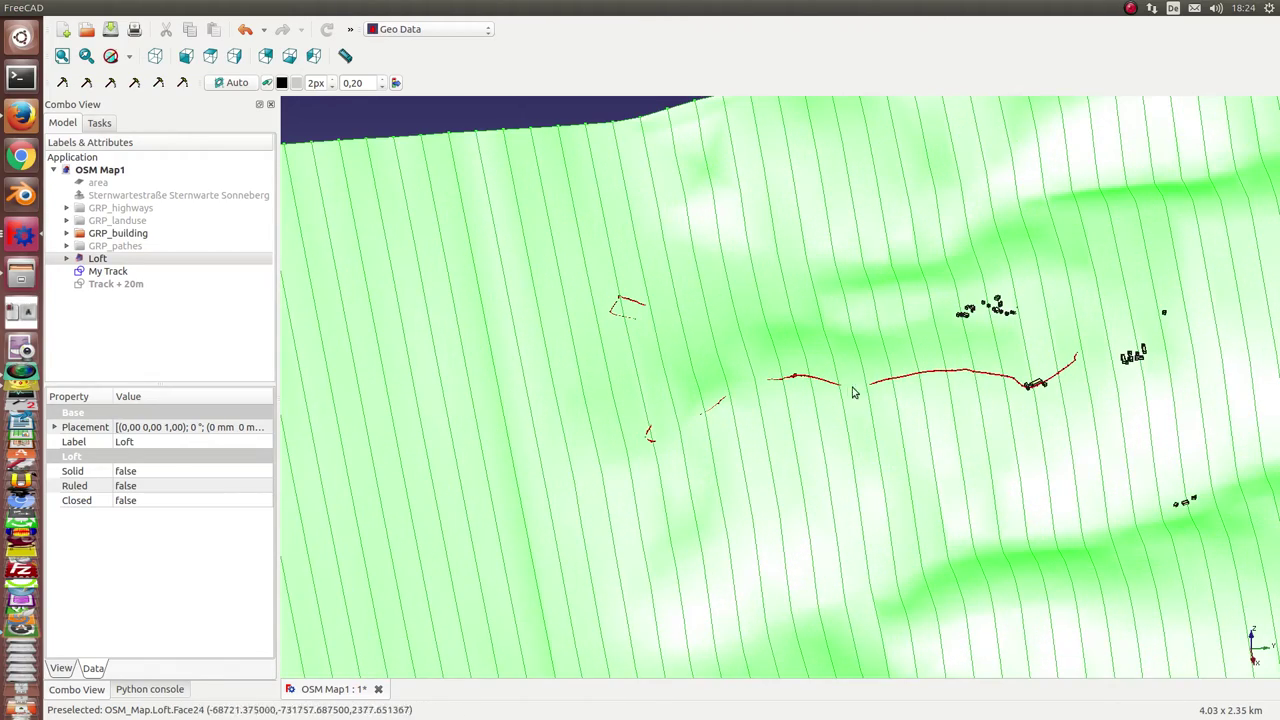
{"action": "middle_click_drag", "start_coordinate": [1107, 400], "coordinate": [964, 298]}
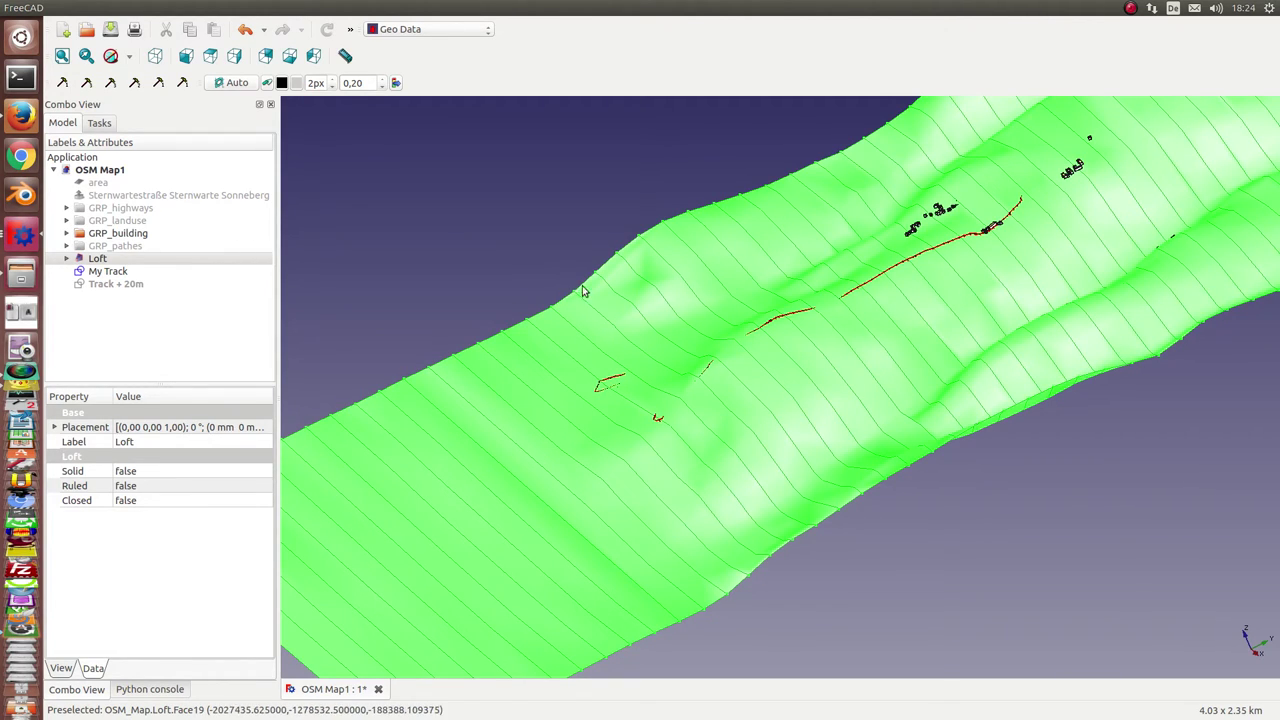
{"action": "middle_click_drag", "start_coordinate": [505, 230], "coordinate": [971, 457]}
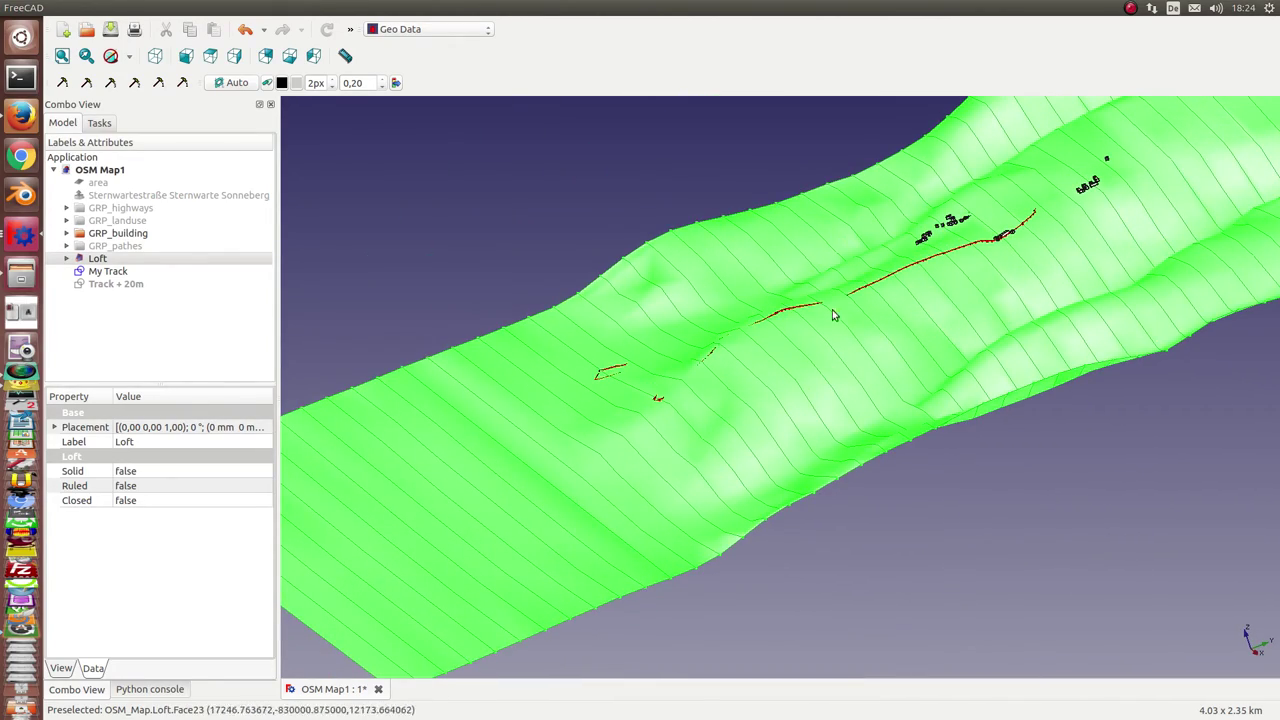
{"action": "middle_click_drag", "start_coordinate": [1096, 392], "coordinate": [600, 450]}
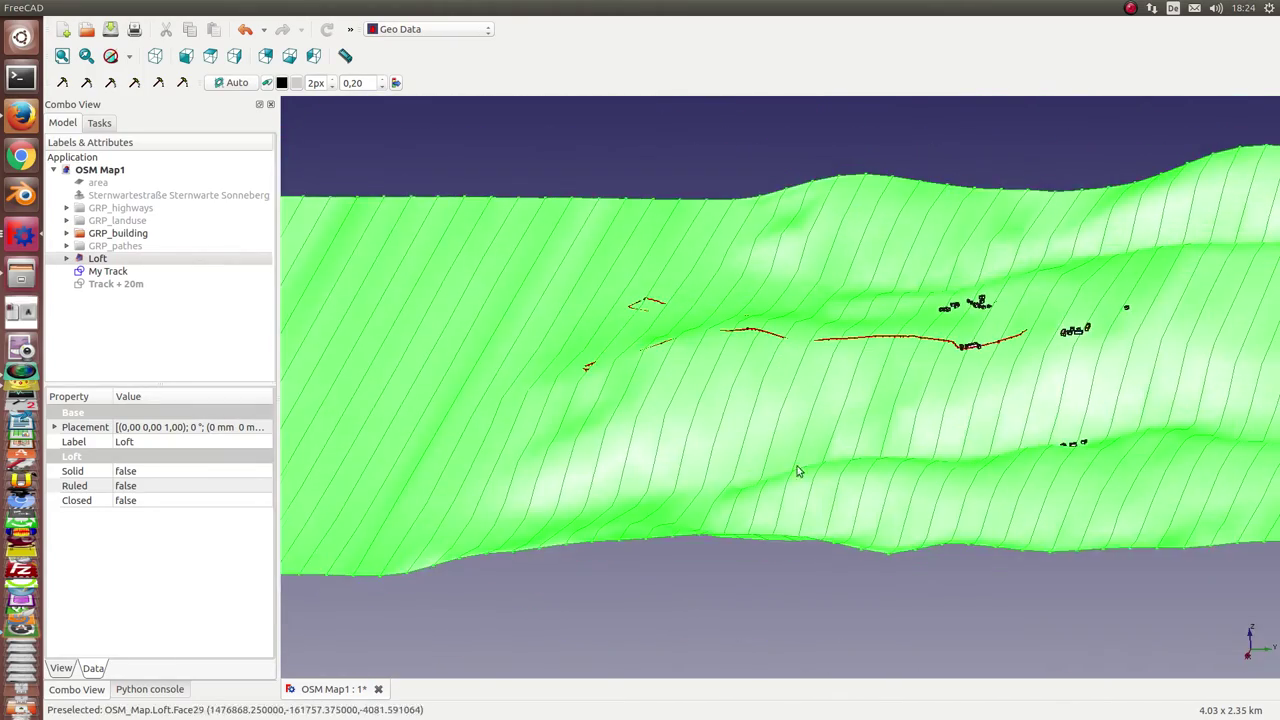
Show the Track + 20m wire and view it over the terrain near the buildings.
{"action": "left_click", "coordinate": [110, 288]}
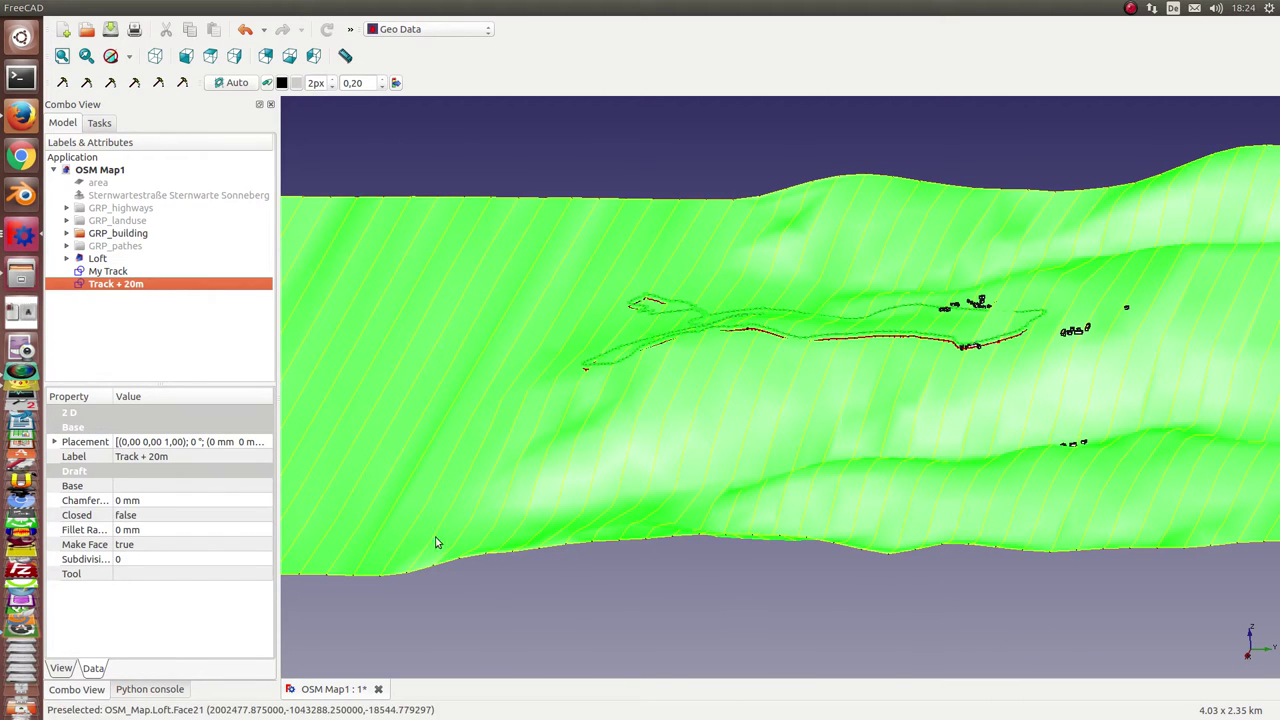
{"action": "left_click", "coordinate": [726, 630]}
{"action": "middle_click_drag", "start_coordinate": [850, 584], "coordinate": [784, 516]}
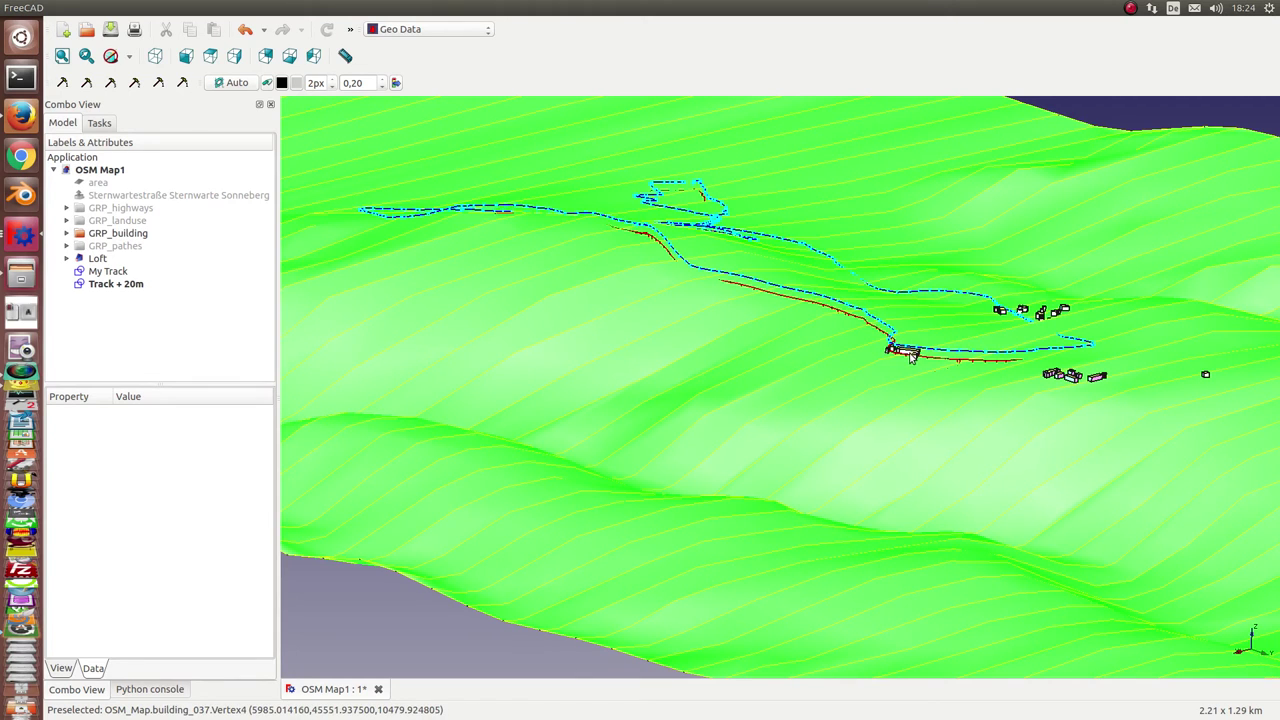
Switch to the top view and hide the Loft surface.
{"action": "key", "text": "2"}
{"action": "scroll", "coordinate": [929, 363], "scroll_direction": "down", "scroll_amount": 3}
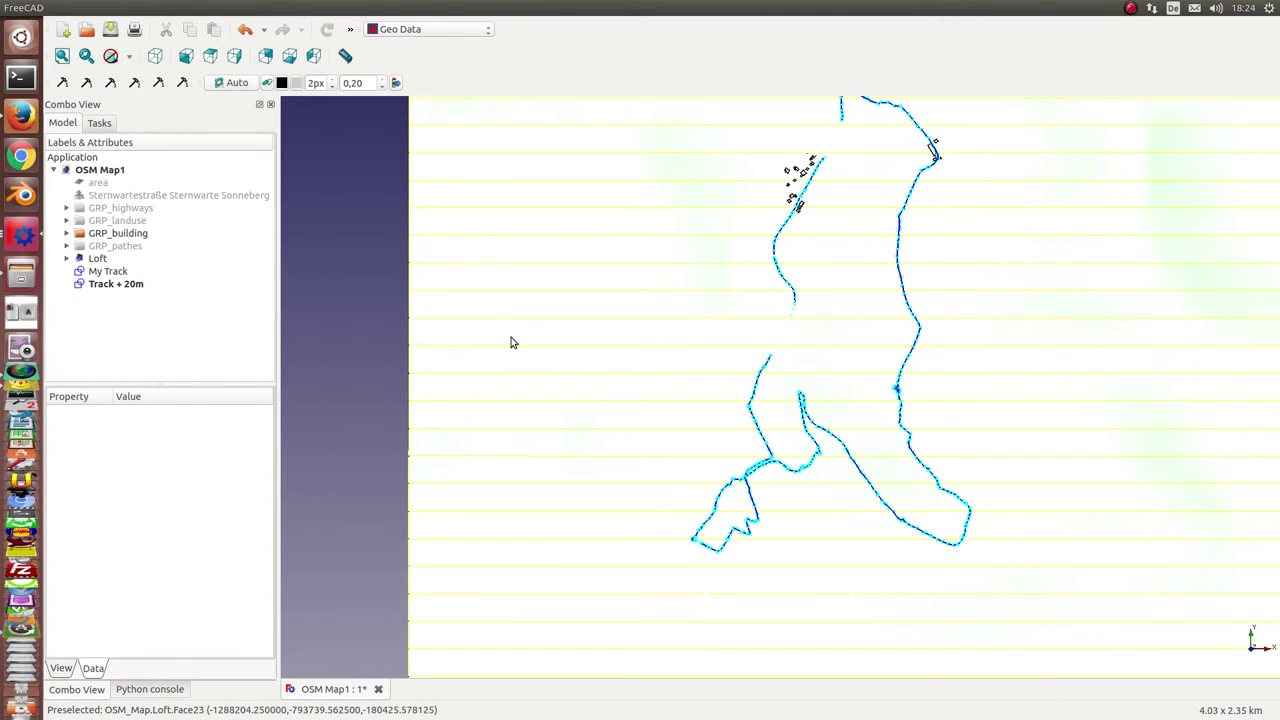
{"action": "left_click", "coordinate": [106, 260]}
{"action": "key", "text": "space"}
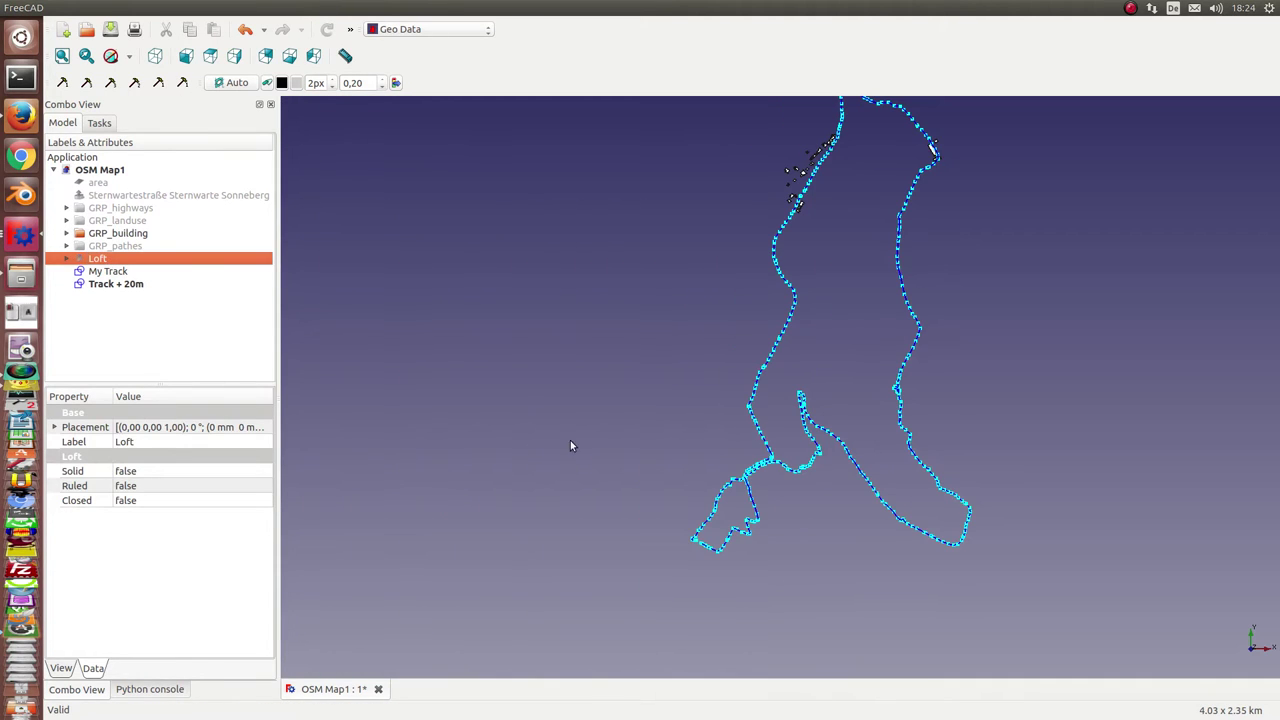
Examine from above how the track points run past the two building groups.
{"action": "scroll", "coordinate": [443, 515], "scroll_direction": "up", "scroll_amount": 4}
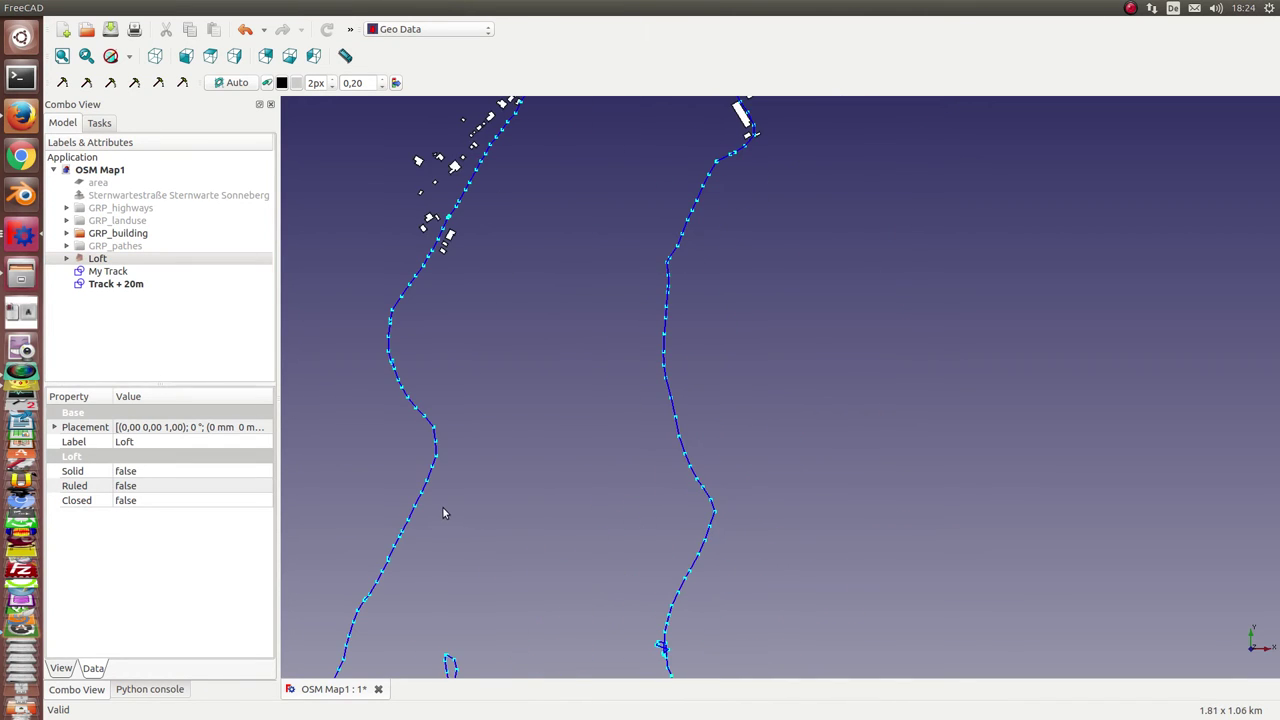
{"action": "scroll", "coordinate": [543, 470], "scroll_direction": "up", "scroll_amount": 2}
{"action": "scroll", "coordinate": [535, 455], "scroll_direction": "down", "scroll_amount": 3}
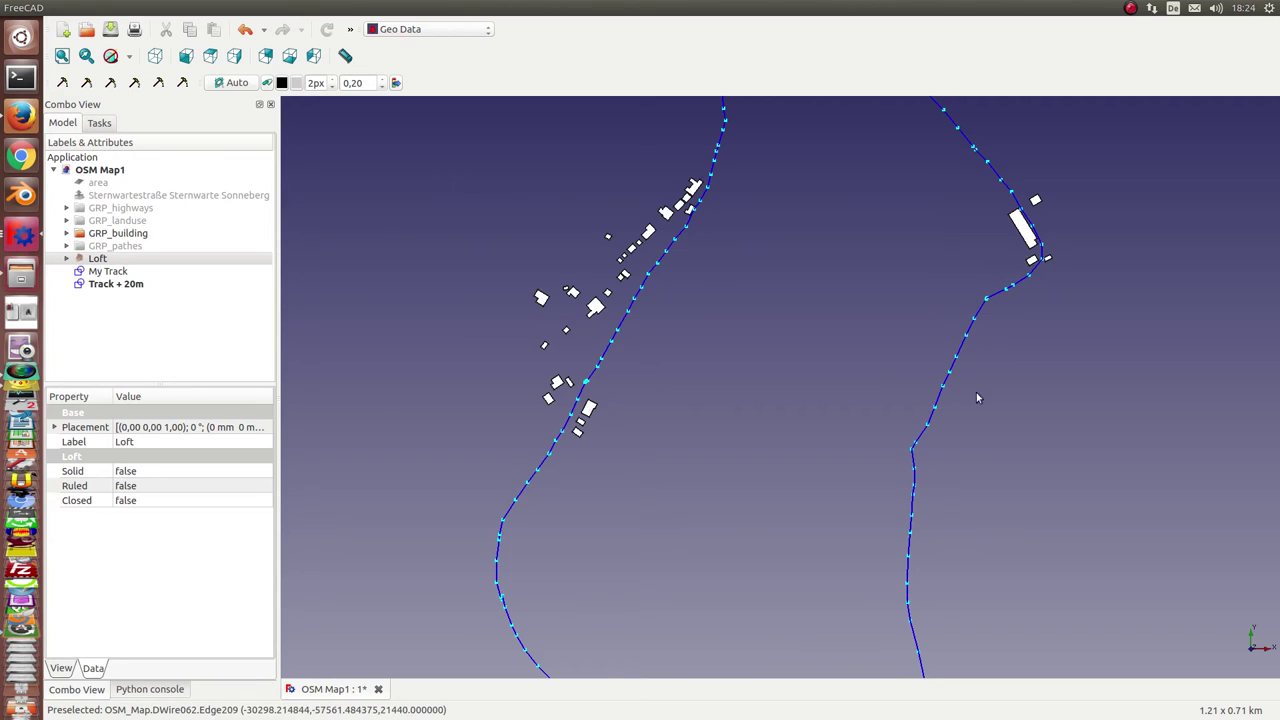
{"action": "scroll", "coordinate": [977, 397], "scroll_direction": "down", "scroll_amount": 2}
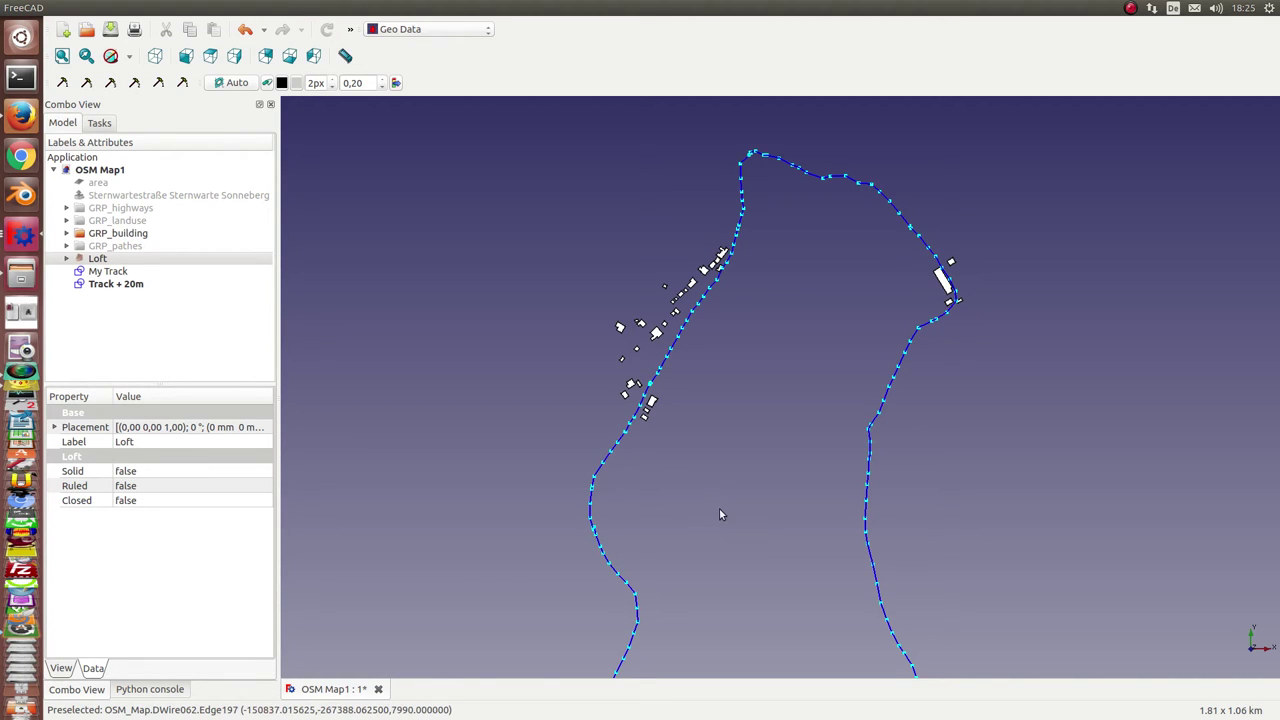
{"action": "scroll", "coordinate": [725, 505], "scroll_direction": "up", "scroll_amount": 2}
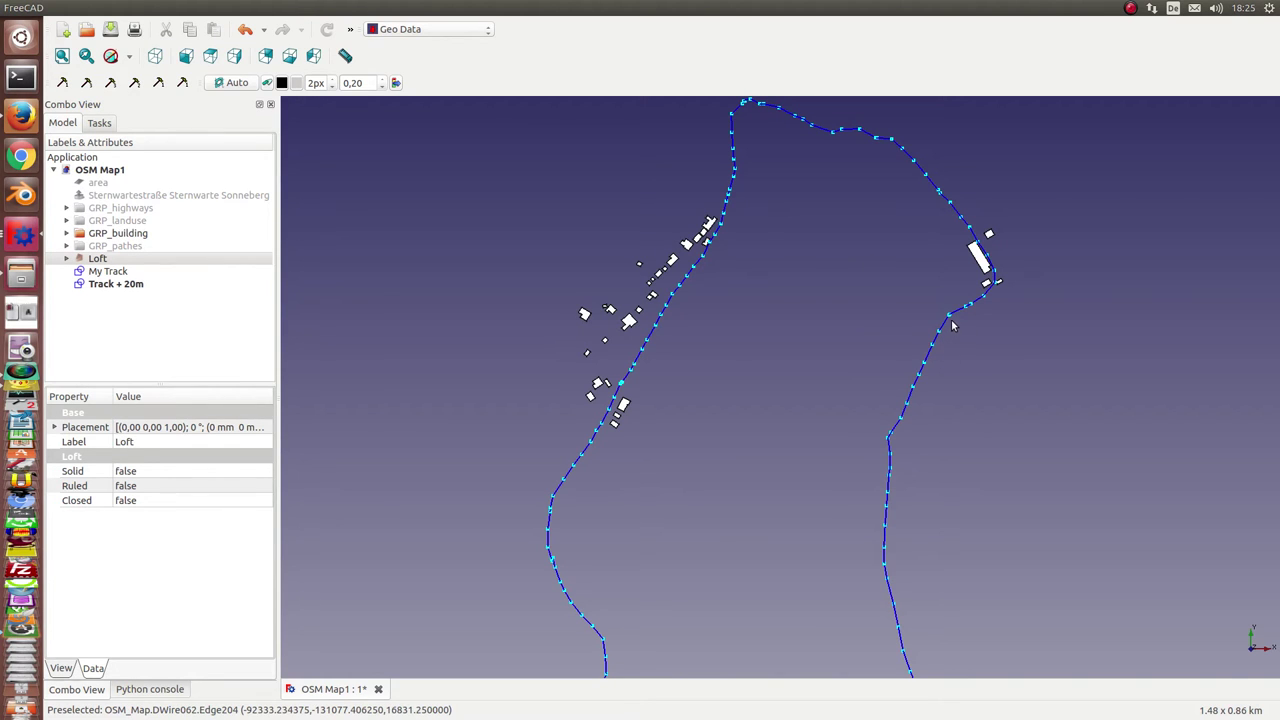
{"action": "scroll", "coordinate": [942, 470], "scroll_direction": "down", "scroll_amount": 2}
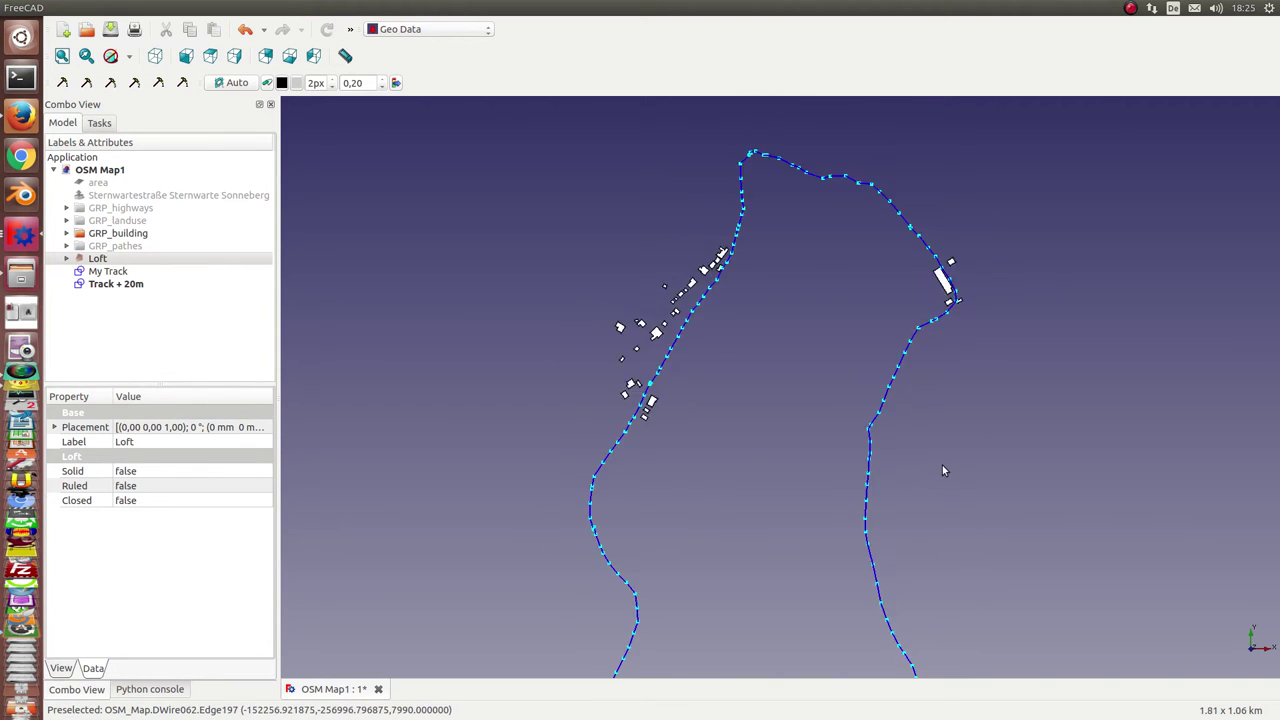
Follow the individual track points along the southern section up close, including the small kinks, and view that section at an angle.
{"action": "scroll", "coordinate": [942, 470], "scroll_direction": "down", "scroll_amount": 2}
{"action": "middle_click_drag", "start_coordinate": [750, 586], "coordinate": [751, 298]}
{"action": "scroll", "coordinate": [749, 312], "scroll_direction": "up", "scroll_amount": 3}
{"action": "scroll", "coordinate": [772, 382], "scroll_direction": "up", "scroll_amount": 2}
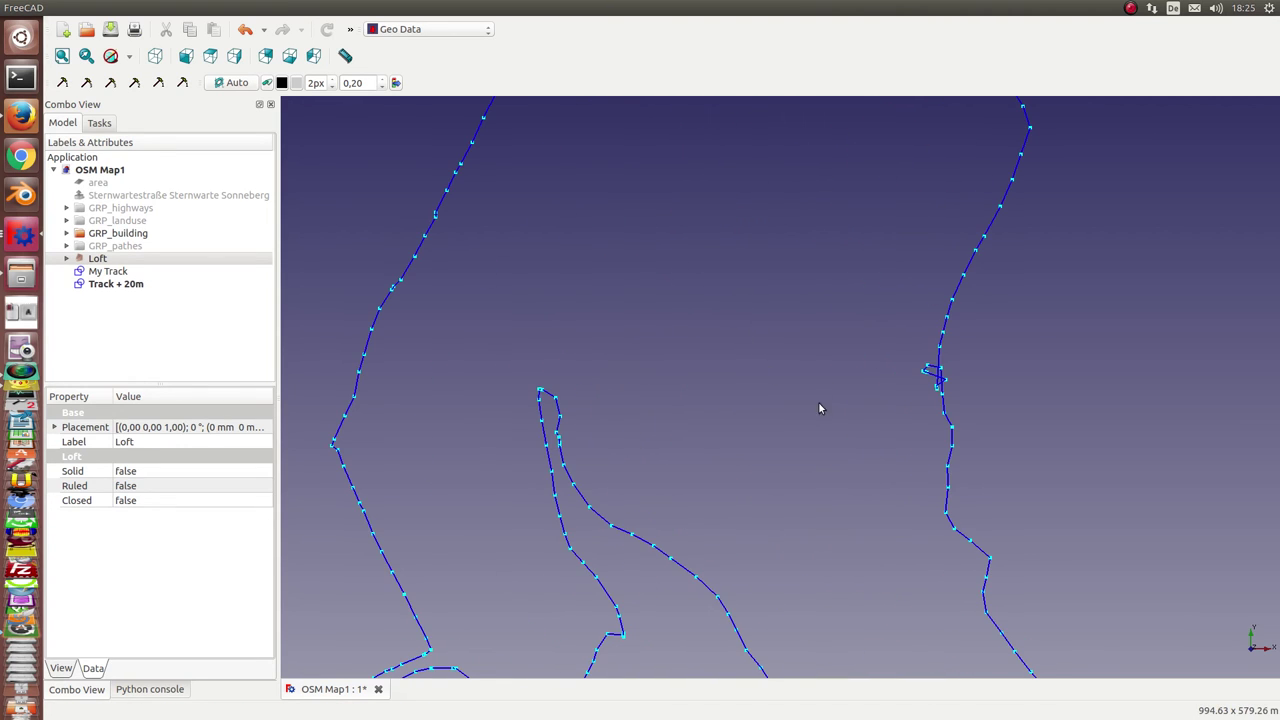
{"action": "scroll", "coordinate": [836, 414], "scroll_direction": "up", "scroll_amount": 1}
{"action": "middle_click_drag", "start_coordinate": [840, 416], "coordinate": [602, 238]}
{"action": "scroll", "coordinate": [877, 626], "scroll_direction": "up", "scroll_amount": 2}
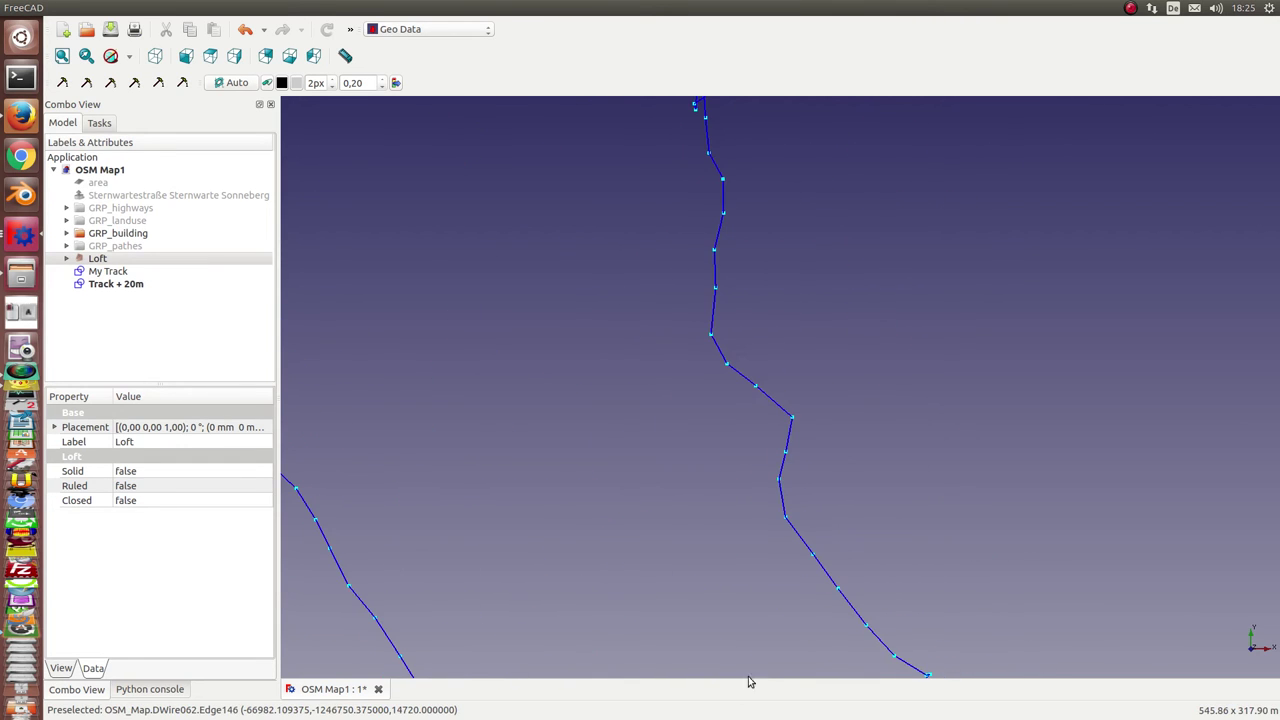
{"action": "middle_click_drag", "start_coordinate": [777, 583], "coordinate": [701, 401]}
{"action": "scroll", "coordinate": [740, 440], "scroll_direction": "up", "scroll_amount": 2}
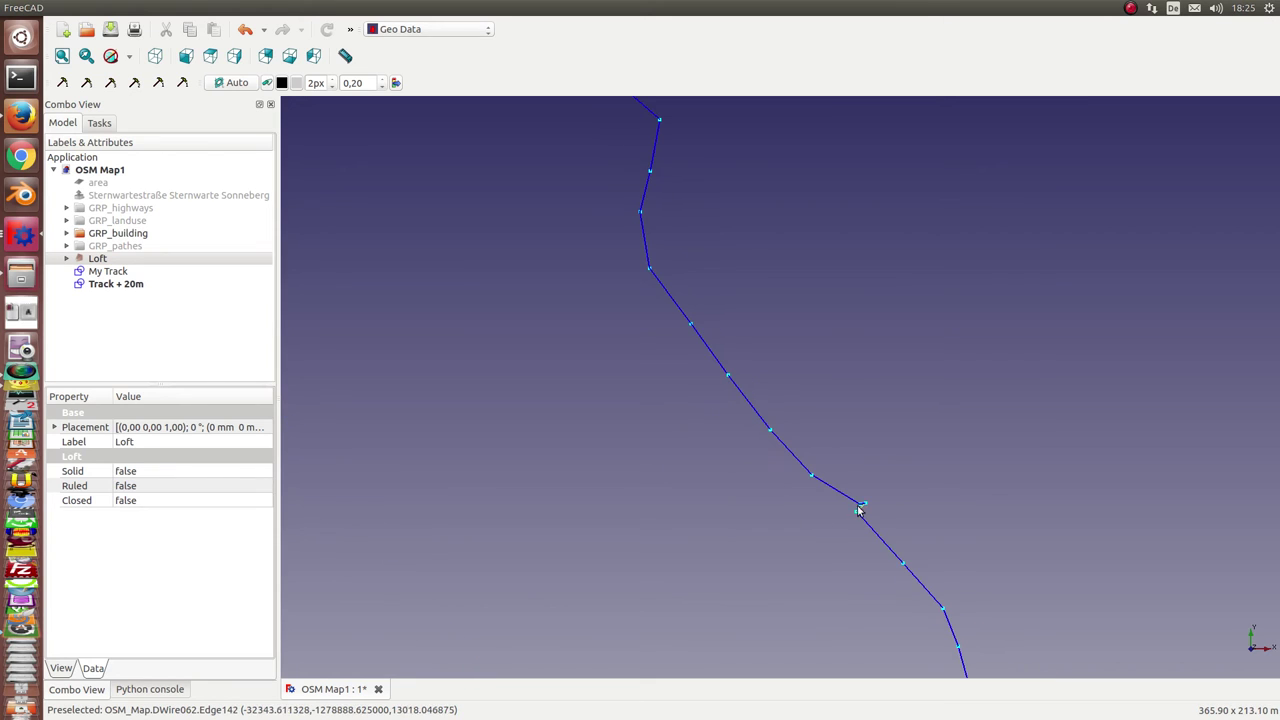
{"action": "scroll", "coordinate": [523, 434], "scroll_direction": "down", "scroll_amount": 6}
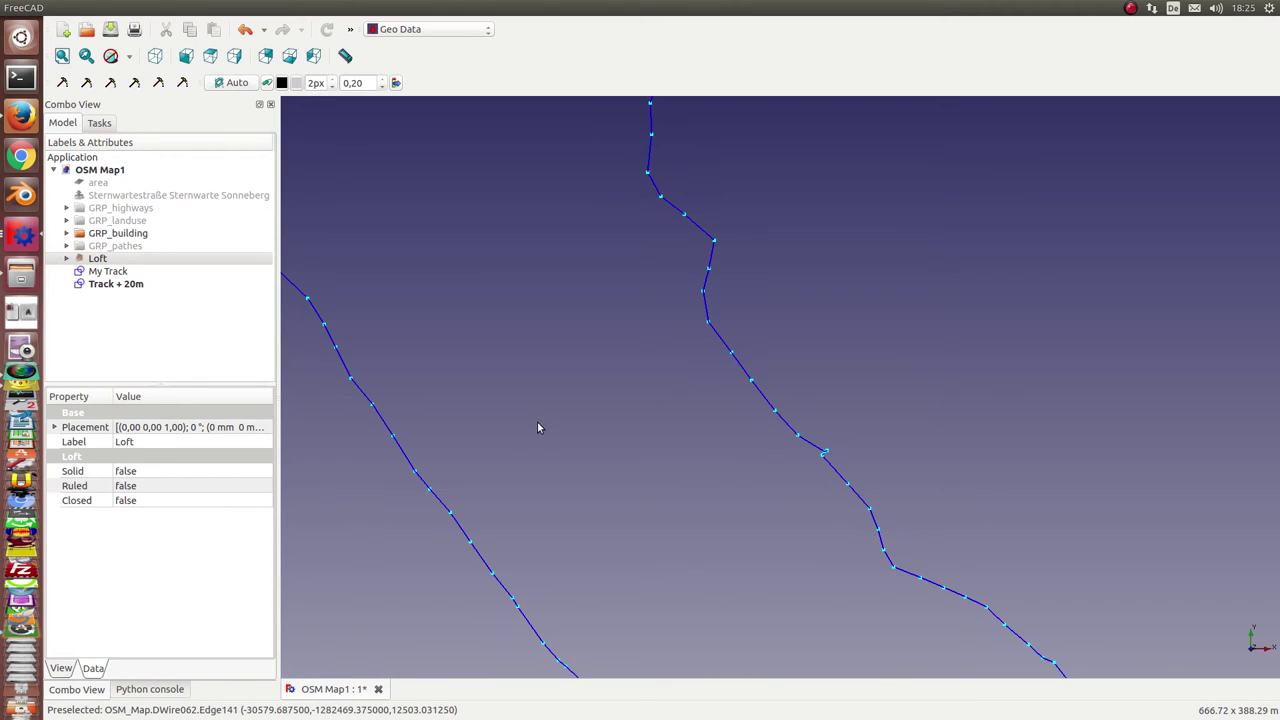
{"action": "mouse_move", "coordinate": [478, 515]}
{"action": "middle_mouse_down"}
{"action": "mouse_move", "coordinate": [491, 517]}
{"action": "mouse_move", "coordinate": [465, 507]}
{"action": "middle_mouse_up"}
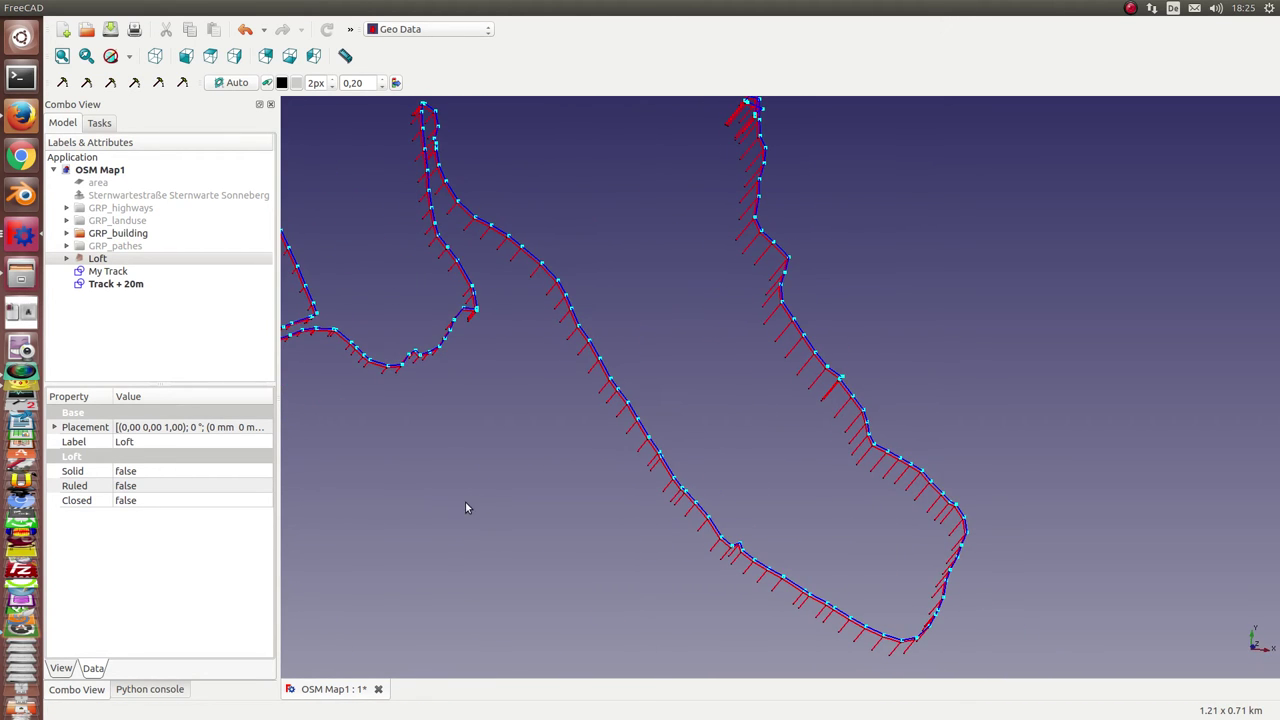
Show the GRP_highways group and compare the track's course with the roads from above.
{"action": "left_click", "coordinate": [128, 209]}
{"action": "scroll", "coordinate": [366, 401], "scroll_direction": "down", "scroll_amount": 9}
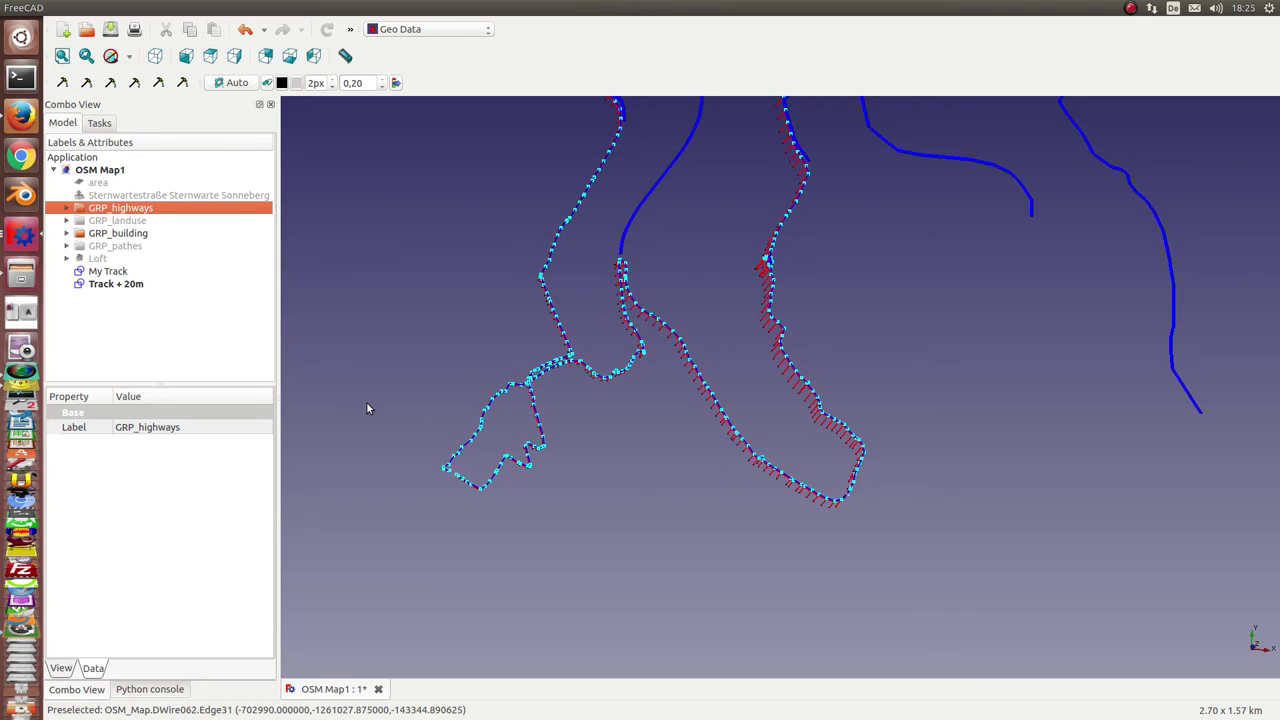
{"action": "scroll", "coordinate": [519, 385], "scroll_direction": "up", "scroll_amount": 3}
{"action": "middle_click_drag", "start_coordinate": [522, 347], "coordinate": [463, 431]}
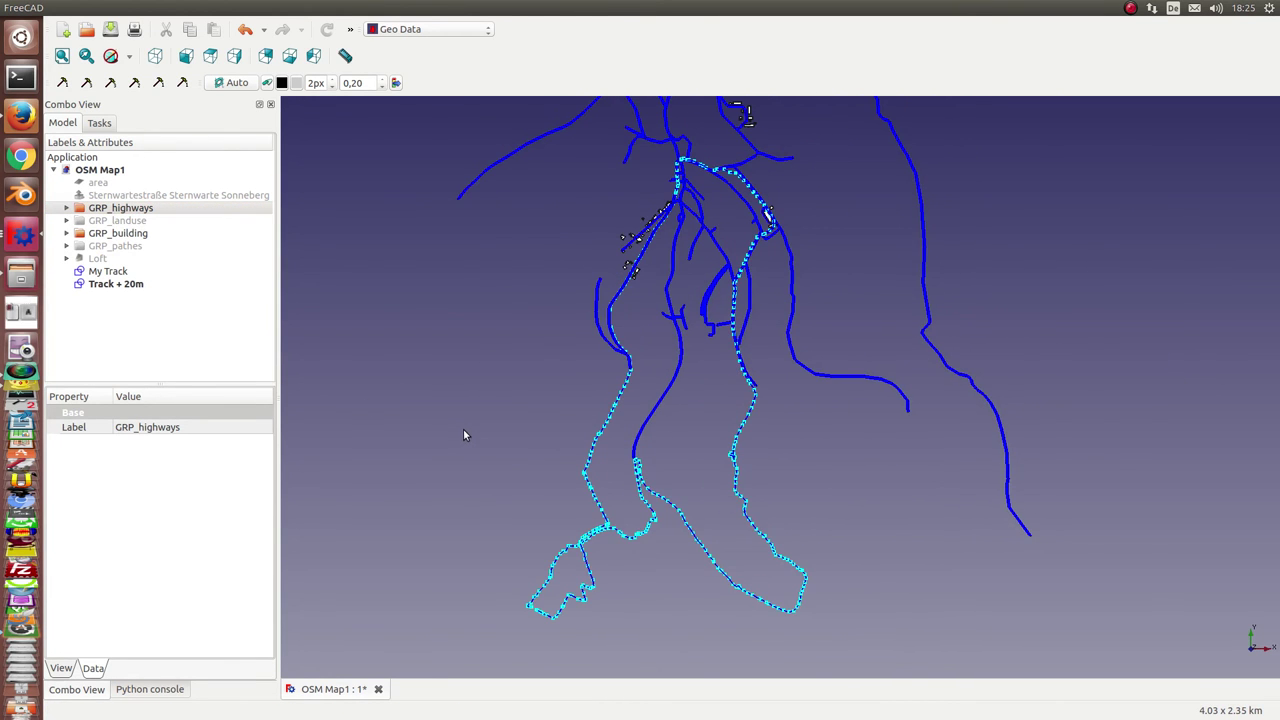
{"action": "scroll", "coordinate": [463, 429], "scroll_direction": "up", "scroll_amount": 2}
{"action": "scroll", "coordinate": [462, 429], "scroll_direction": "down", "scroll_amount": 2}
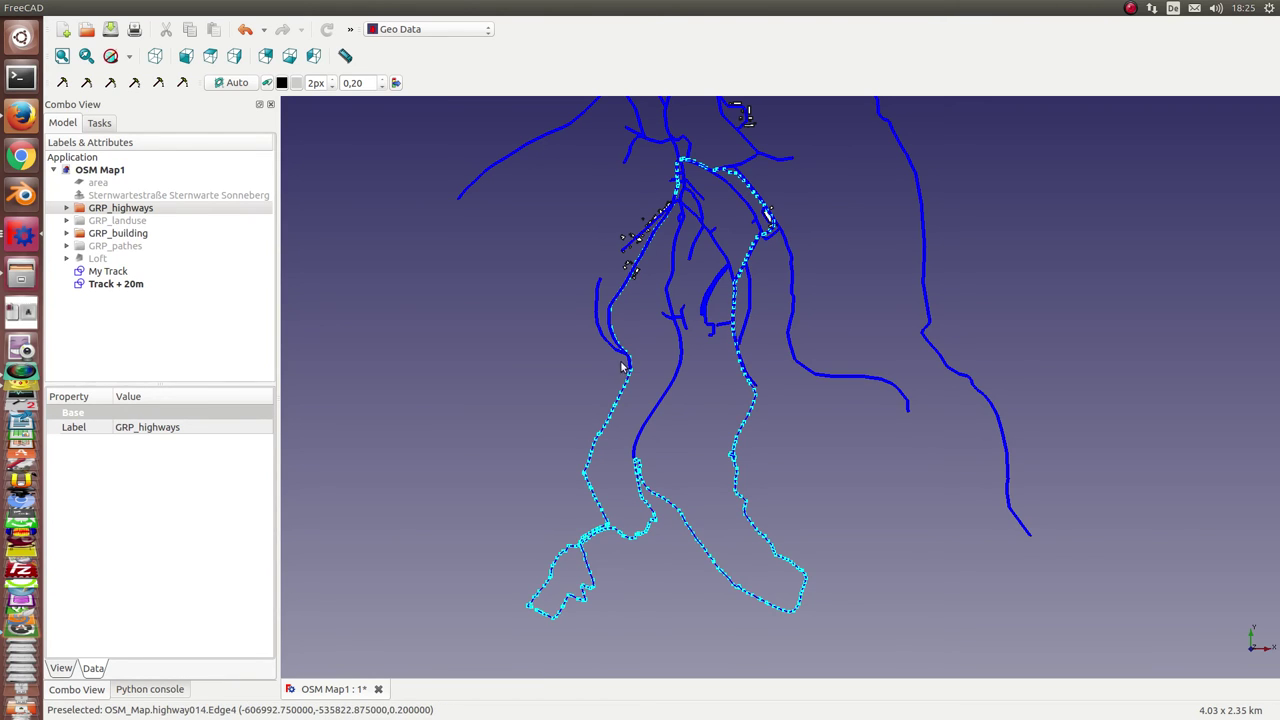
{"action": "scroll", "coordinate": [506, 557], "scroll_direction": "up", "scroll_amount": 1}
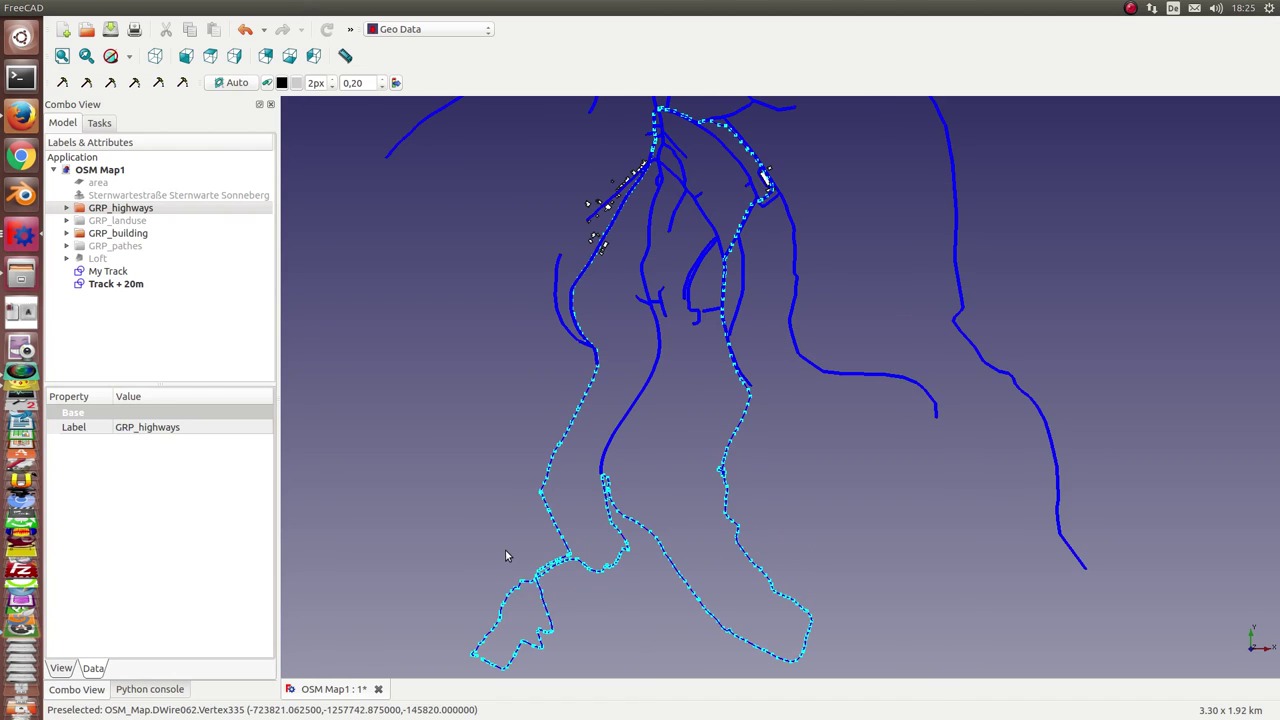
{"action": "middle_click_drag", "start_coordinate": [643, 467], "coordinate": [699, 437]}
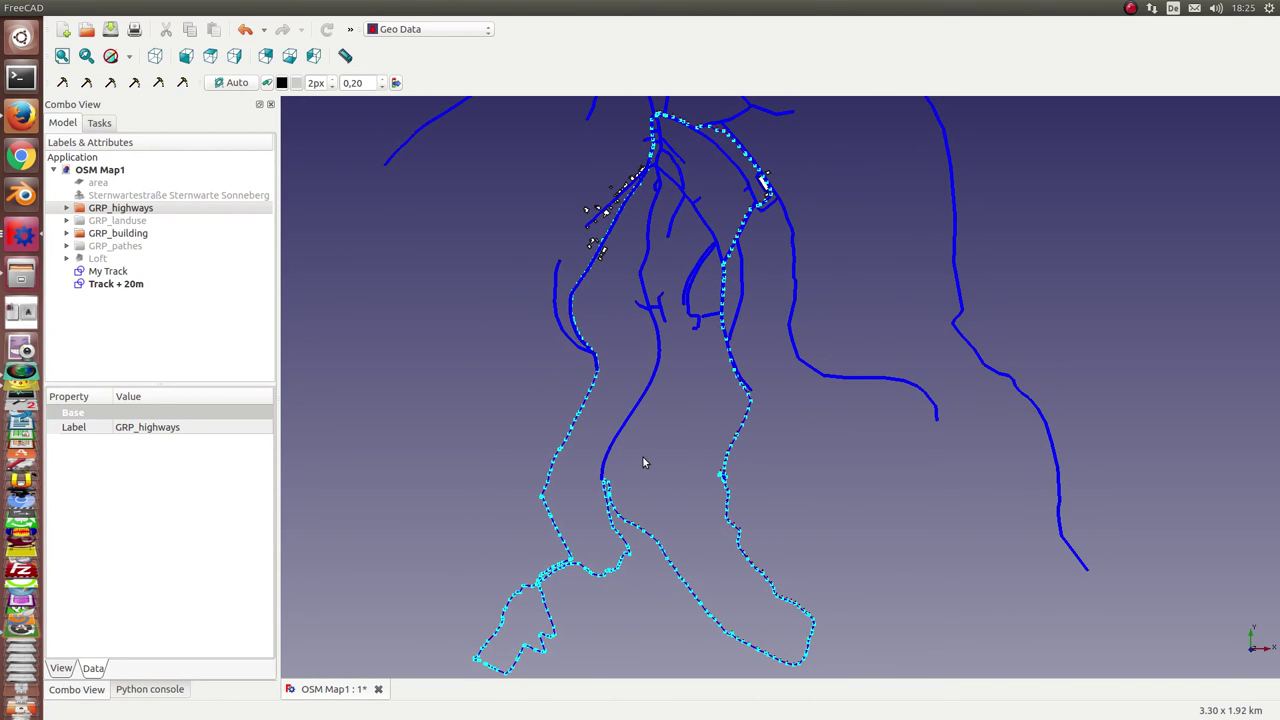
Clear the selection and bring up the list of Geo Data commands.
{"action": "left_click", "coordinate": [397, 297]}
{"action": "left_click", "coordinate": [218, 8]}
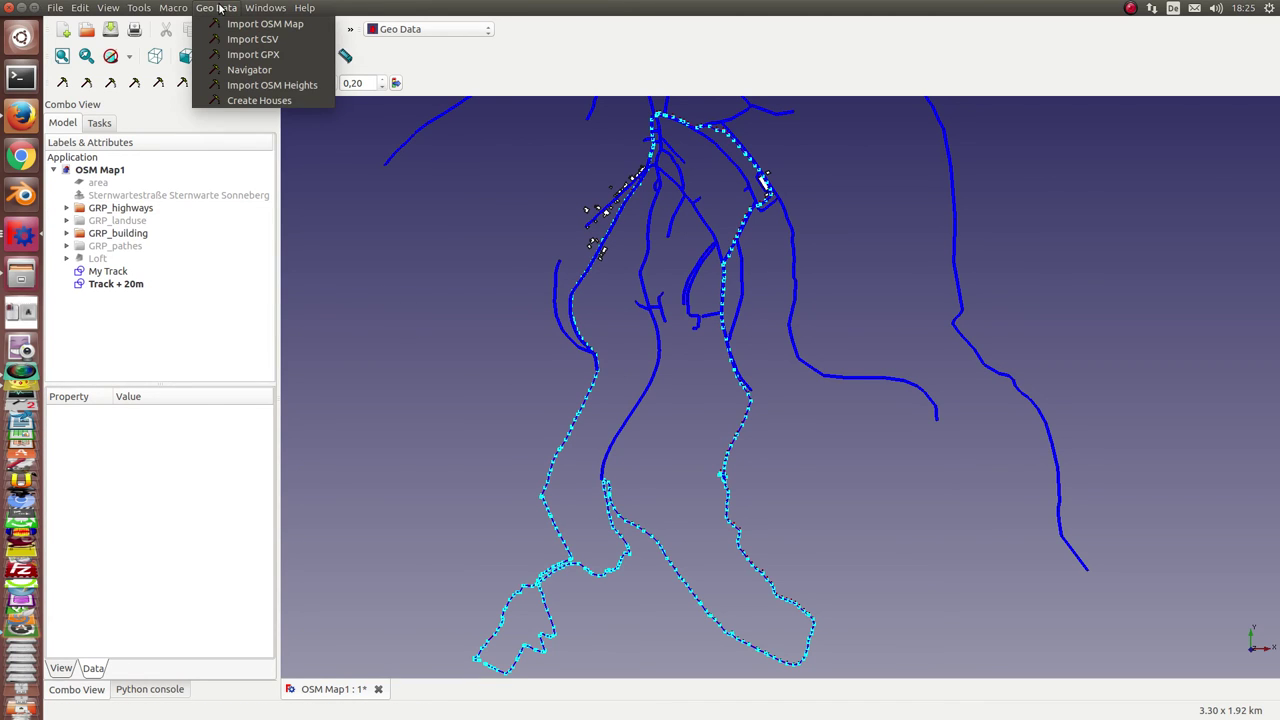